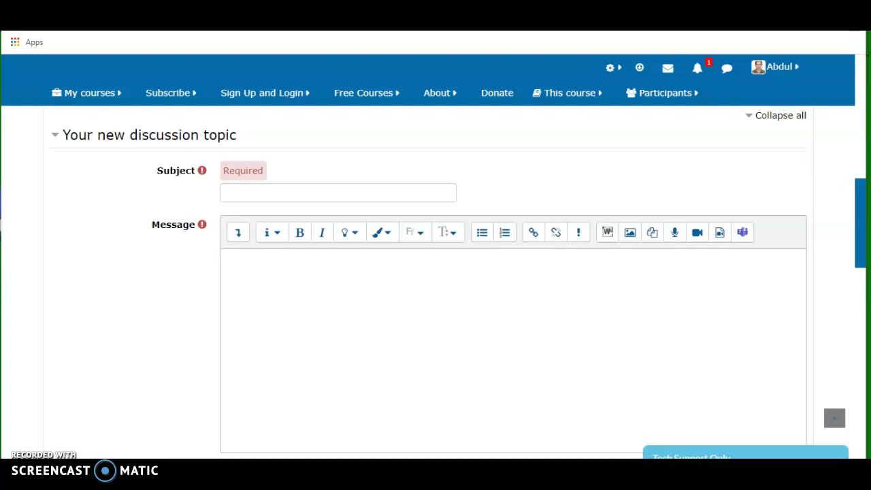
Enter "Moodle Features" as the subject of the new discussion topic and place the cursor in the message body
{"action": "left_click", "coordinate": [309, 342]}
{"action": "left_click", "coordinate": [282, 195]}
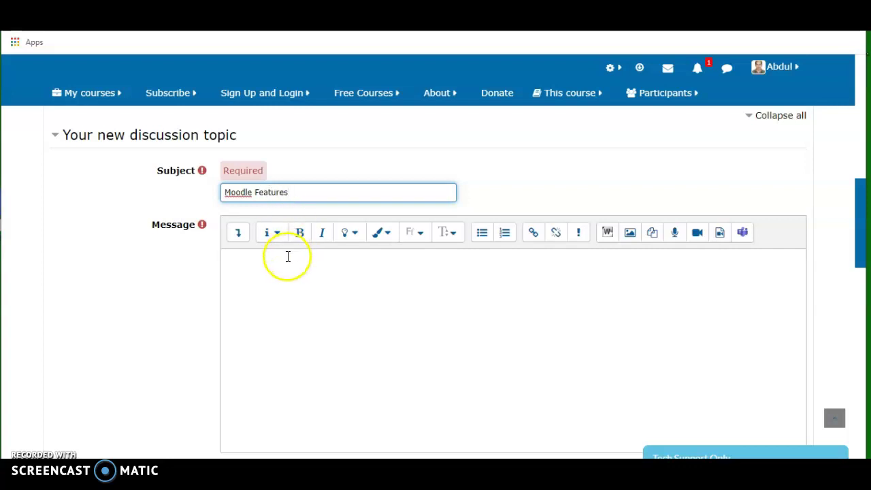
{"action": "left_click", "coordinate": [273, 285]}
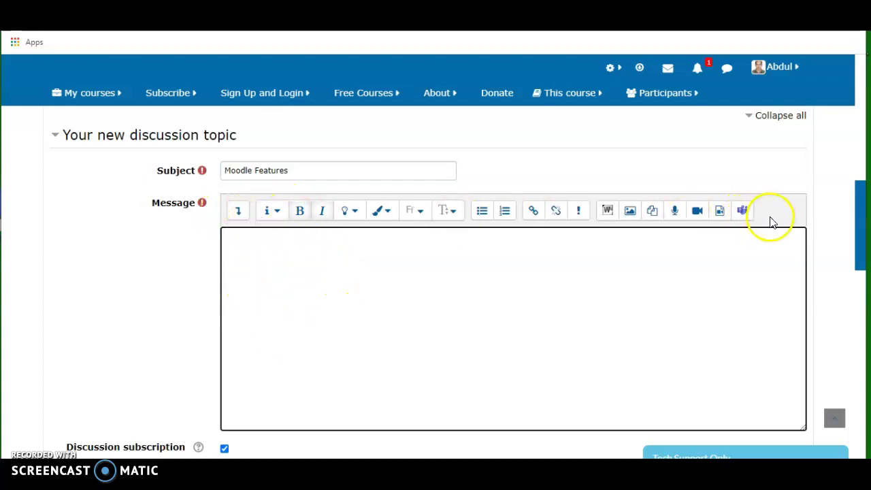
View the message editor's additional formatting tools, collapse them again and look at the paragraph styles
{"action": "left_click", "coordinate": [240, 214]}
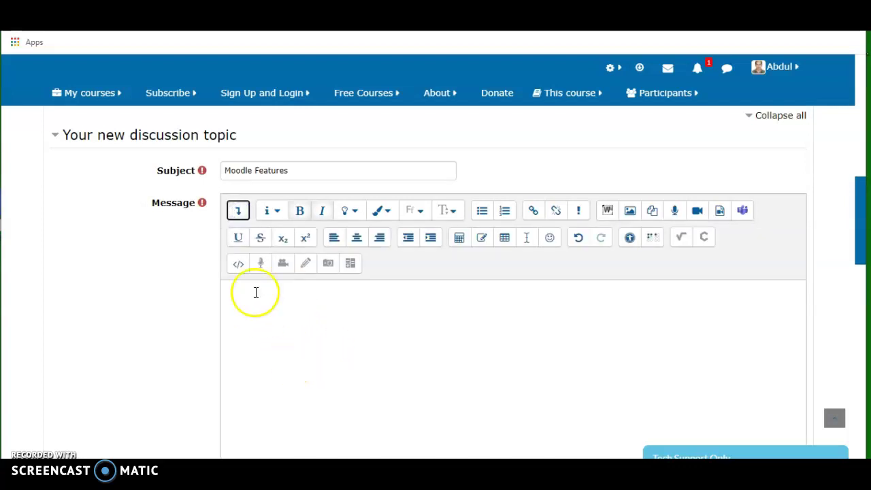
{"action": "left_click", "coordinate": [239, 212]}
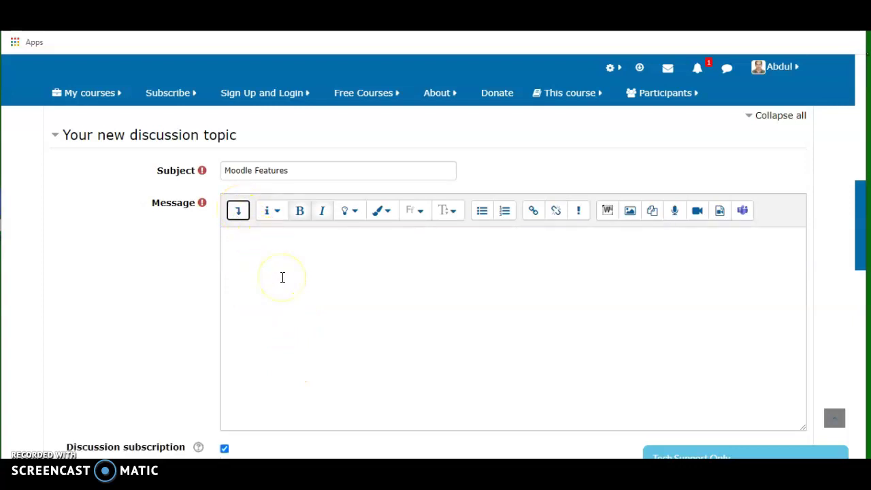
{"action": "left_click", "coordinate": [276, 215]}
{"action": "left_click", "coordinate": [427, 273]}
{"action": "left_click", "coordinate": [369, 279]}
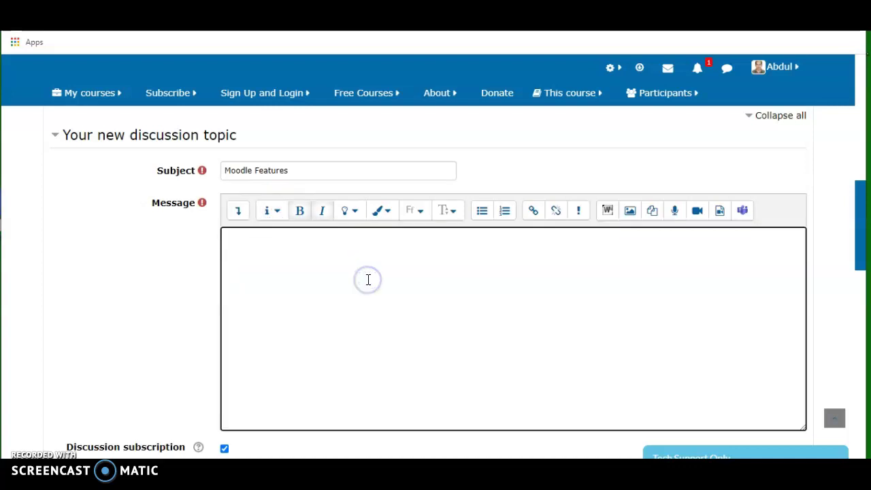
{"action": "type", "text": "We"}
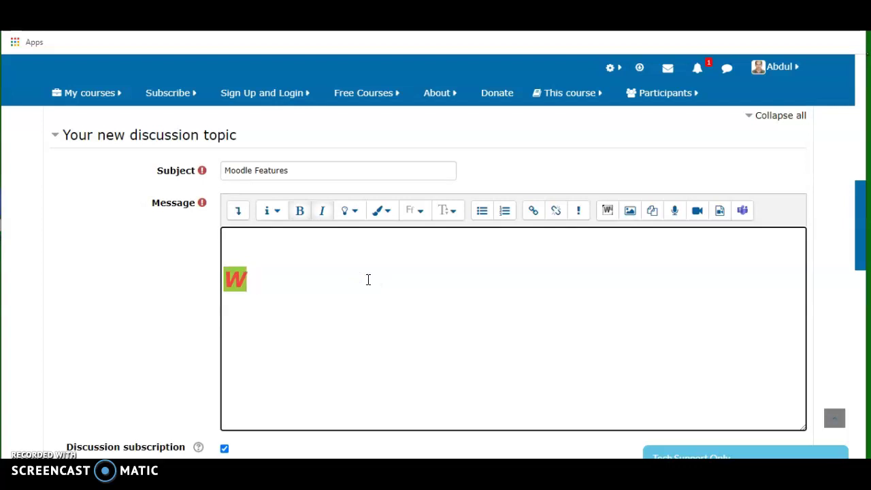
{"action": "key", "text": "BackSpace"}
{"action": "key", "text": "BackSpace"}
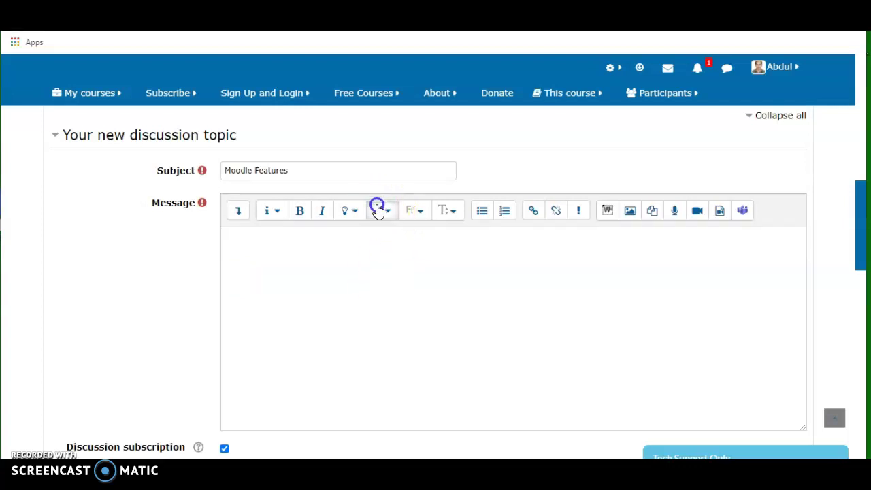
Pick a font colour for the message and write "Welcome" in its body
{"action": "left_click", "coordinate": [378, 209]}
{"action": "left_click", "coordinate": [392, 238]}
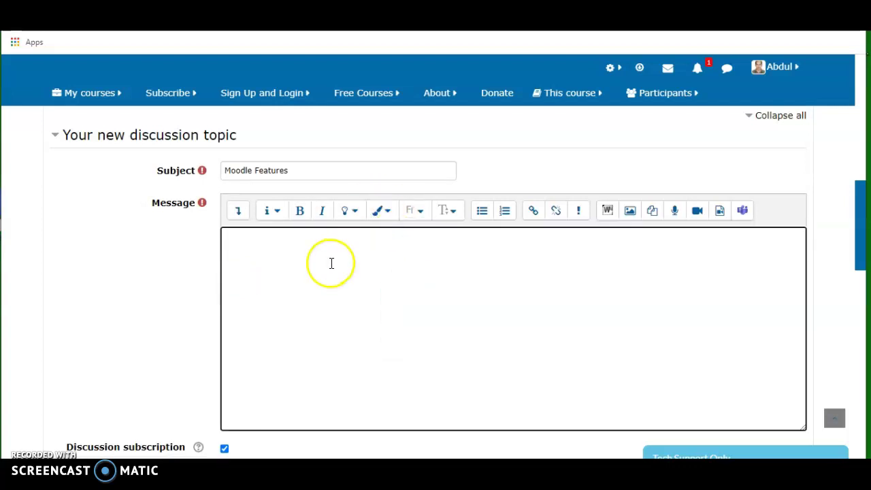
{"action": "left_click", "coordinate": [330, 263]}
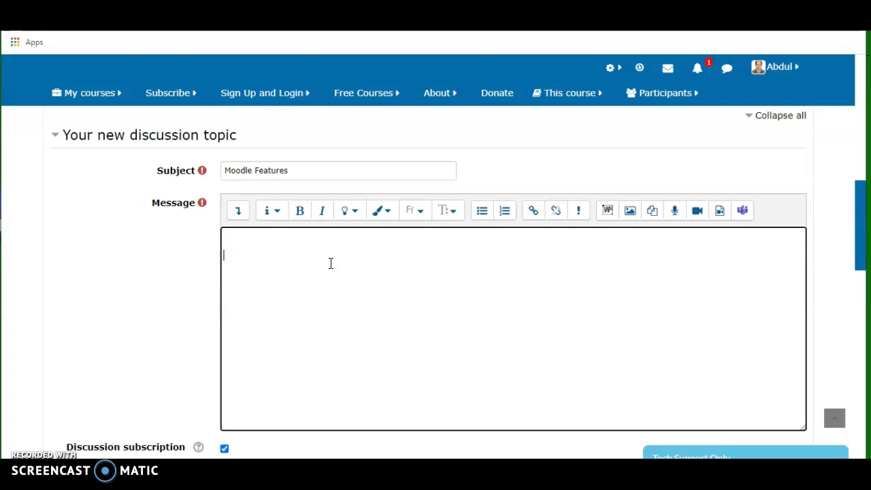
{"action": "type", "text": "Welco"}
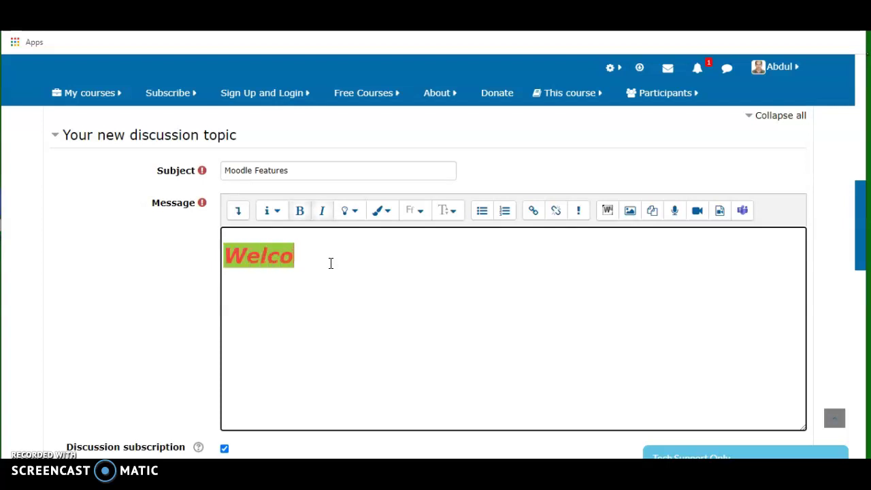
{"action": "type", "text": "me"}
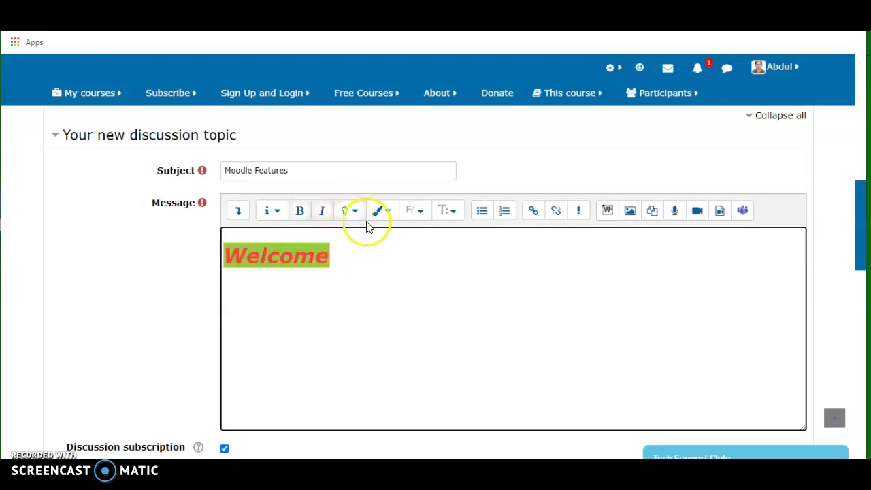
Remove the green background colour from the word "Welcome" in the message
{"action": "left_click", "coordinate": [385, 212]}
{"action": "left_click", "coordinate": [388, 236]}
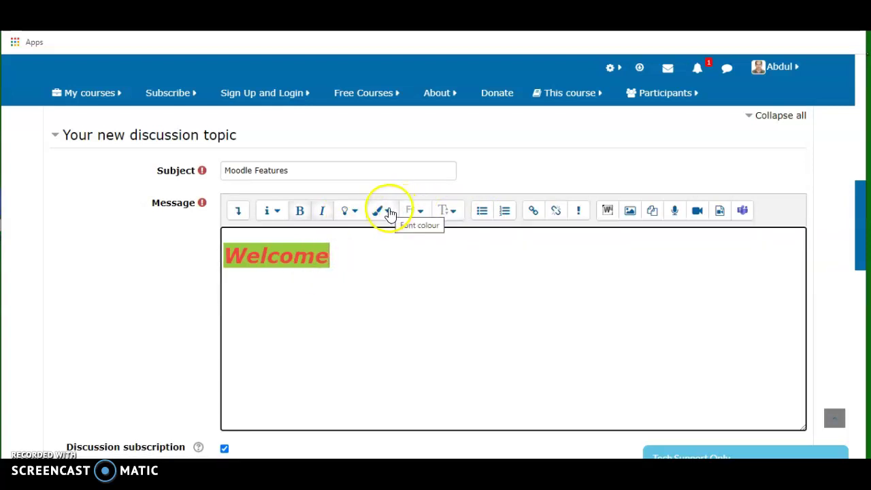
{"action": "left_click", "coordinate": [346, 212]}
{"action": "left_click", "coordinate": [354, 235]}
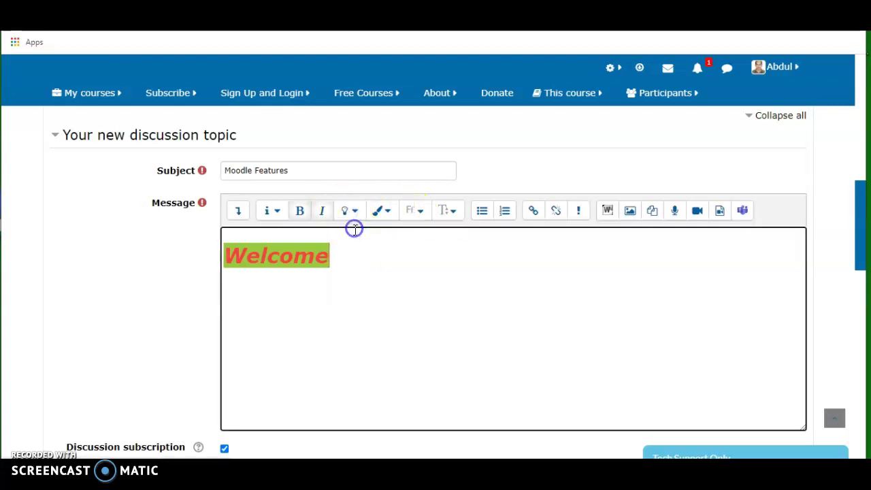
{"action": "left_click", "coordinate": [349, 212]}
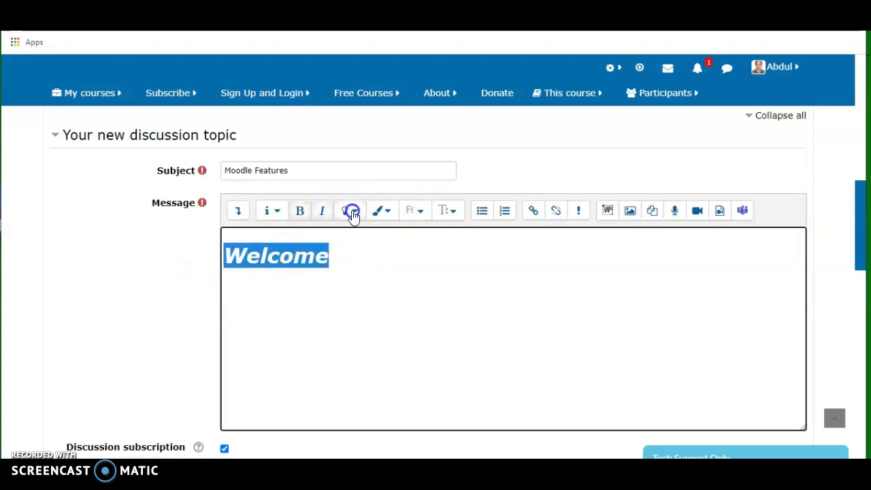
{"action": "left_click", "coordinate": [358, 235]}
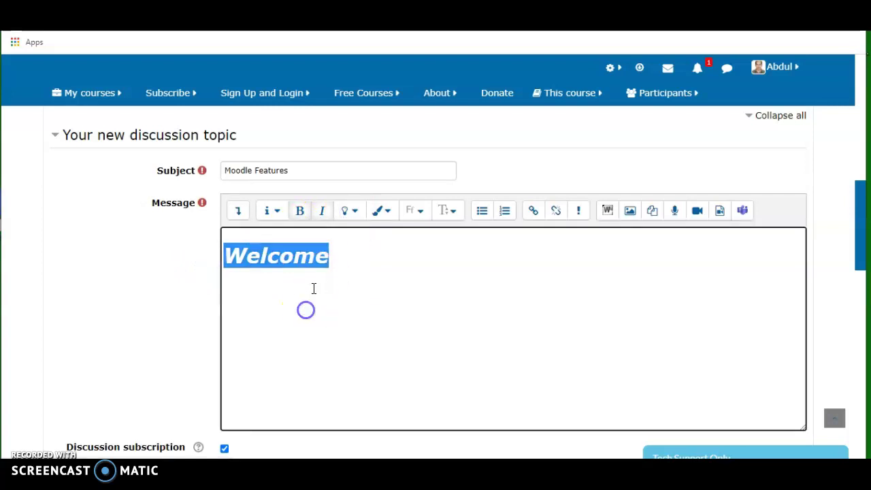
{"action": "left_click", "coordinate": [351, 255]}
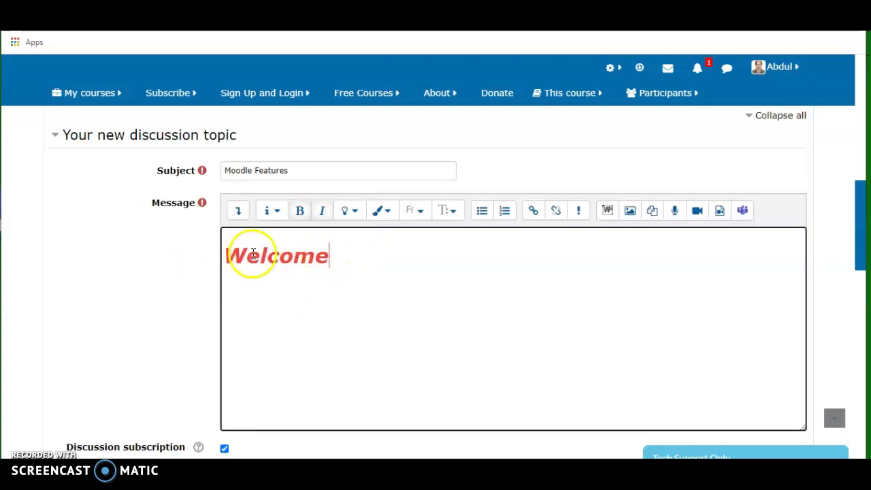
Try the large, medium and small heading styles in turn on the word "Welcome"
{"action": "left_click", "coordinate": [229, 255]}
{"action": "left_click_drag", "start_coordinate": [229, 255], "coordinate": [326, 266]}
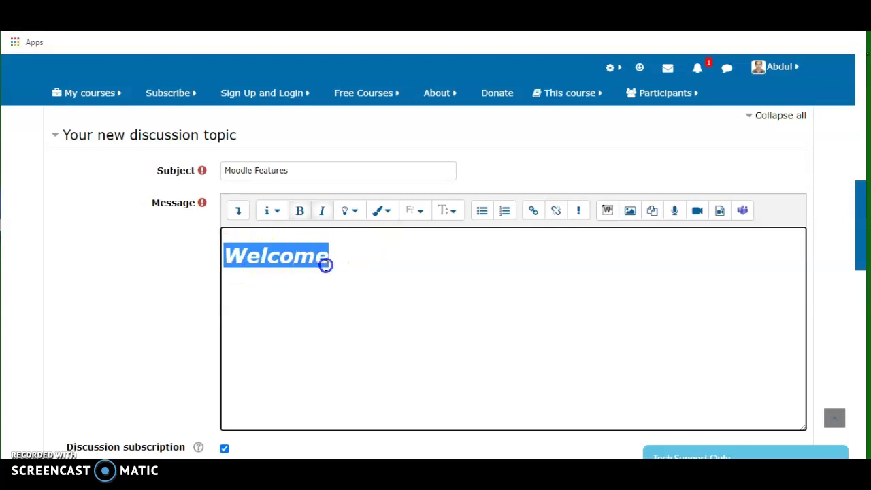
{"action": "left_click", "coordinate": [278, 212]}
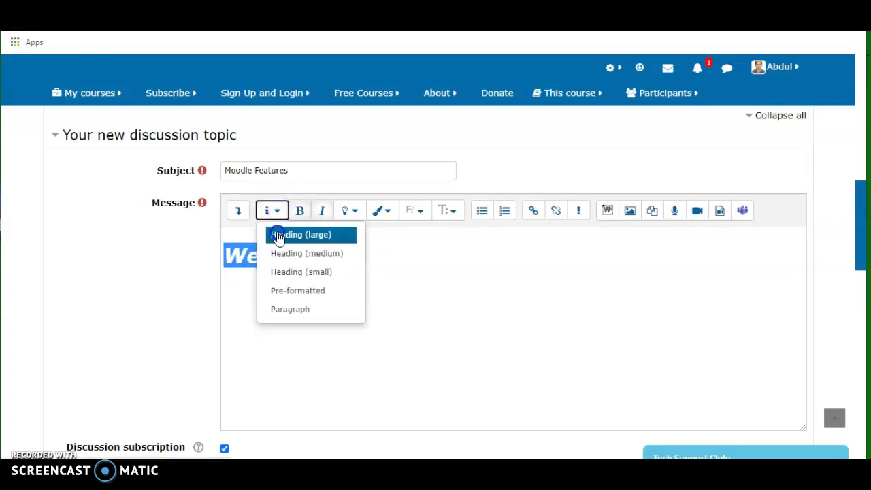
{"action": "left_click", "coordinate": [278, 234]}
{"action": "left_click", "coordinate": [271, 212]}
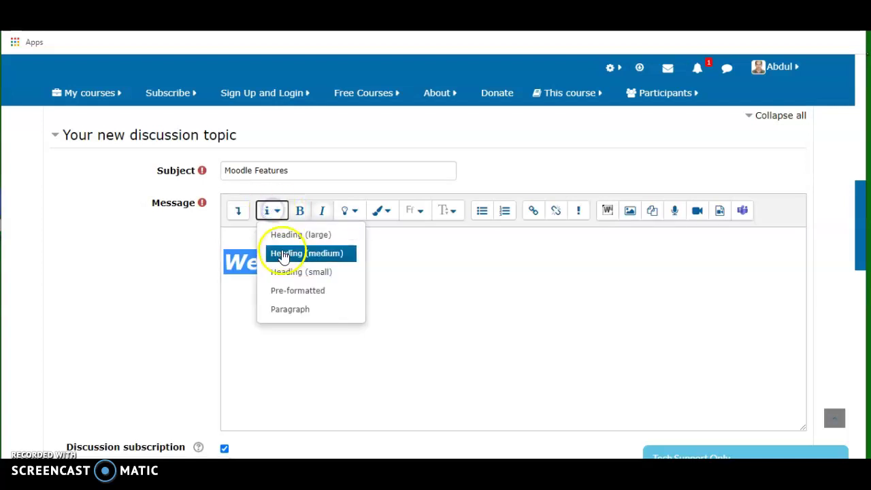
{"action": "left_click", "coordinate": [286, 263]}
{"action": "left_click", "coordinate": [275, 215]}
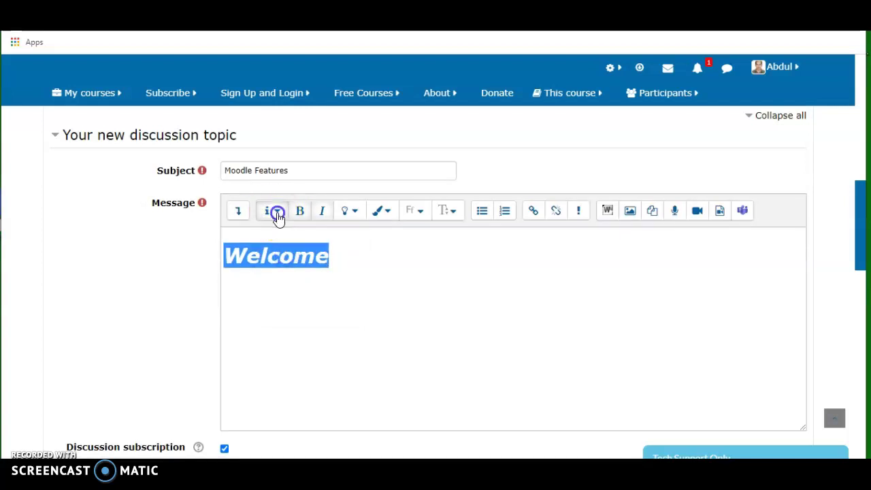
{"action": "left_click", "coordinate": [299, 272]}
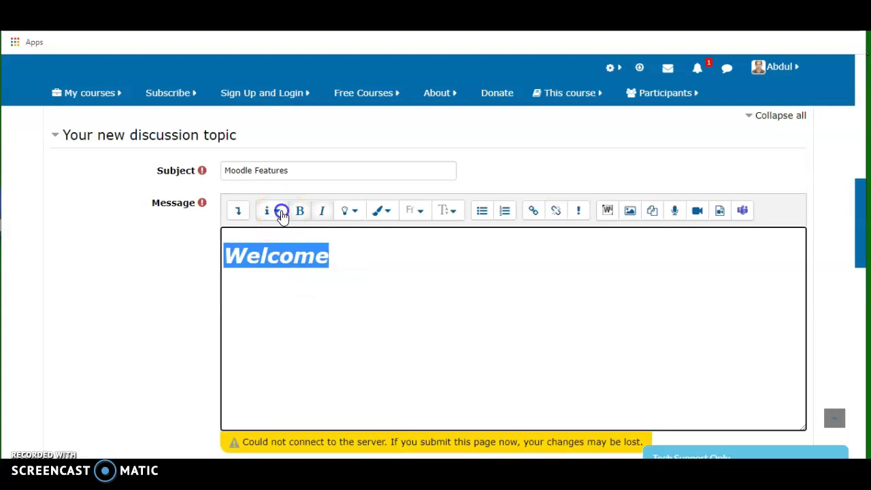
Try the Pre-formatted style on "Welcome" and return the word to the Paragraph style
{"action": "left_click", "coordinate": [281, 213]}
{"action": "left_click", "coordinate": [313, 294]}
{"action": "left_click", "coordinate": [274, 212]}
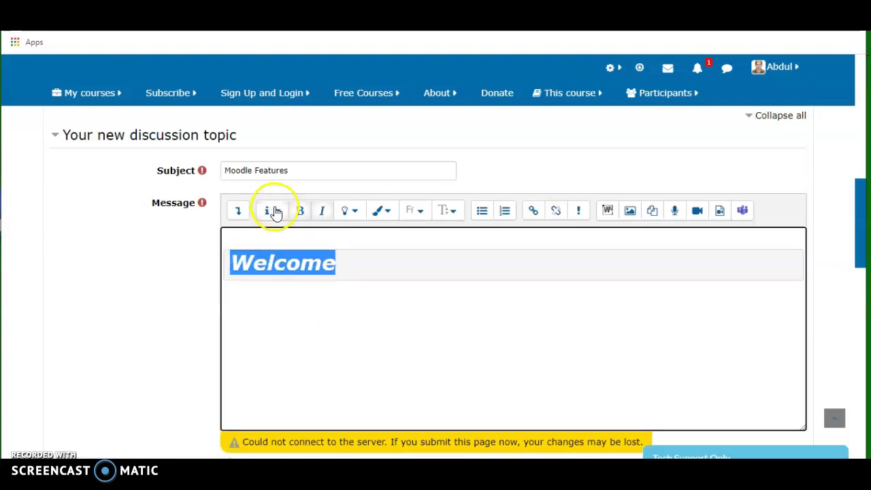
{"action": "left_click", "coordinate": [300, 310]}
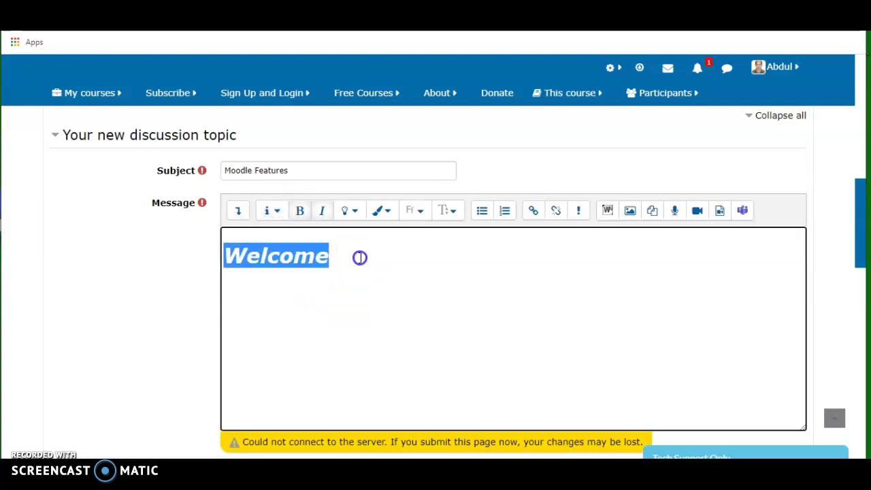
{"action": "left_click", "coordinate": [361, 257]}
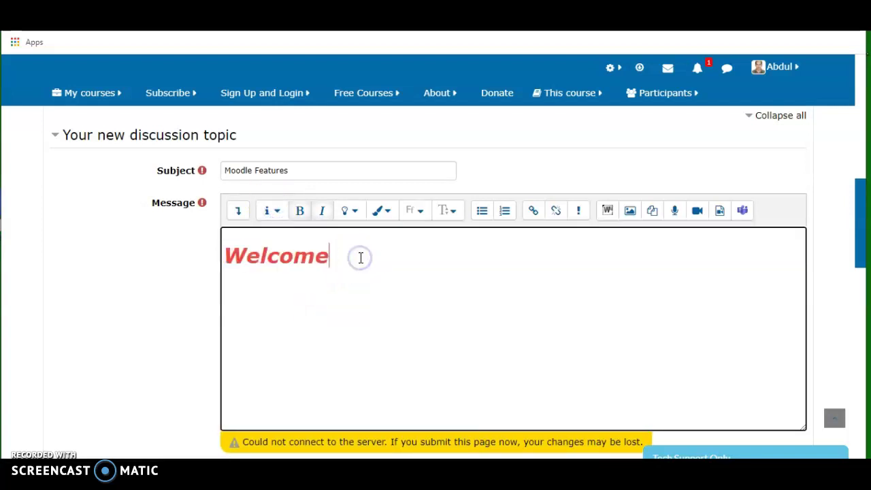
Add a second line reading "Hello" below "Welcome", without a background highlight
{"action": "left_click", "coordinate": [349, 211]}
{"action": "left_click", "coordinate": [361, 235]}
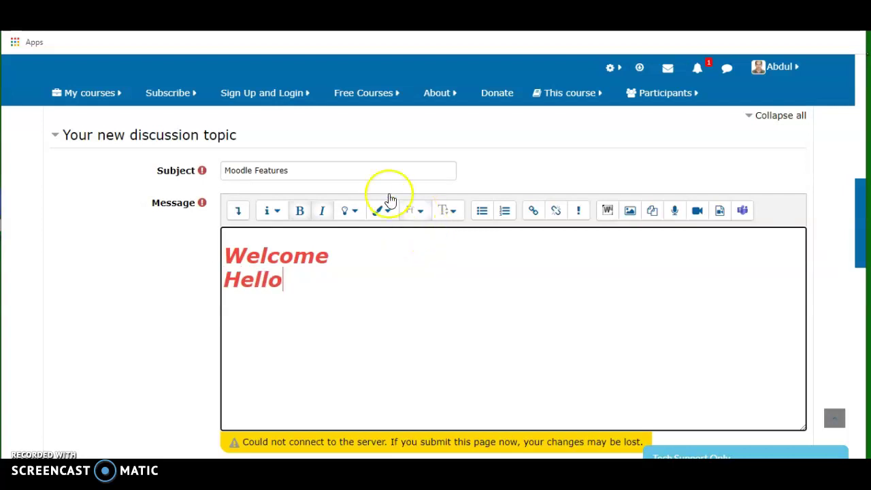
Try the large, medium and small heading styles in turn on the "Hello" line
{"action": "left_click", "coordinate": [273, 213]}
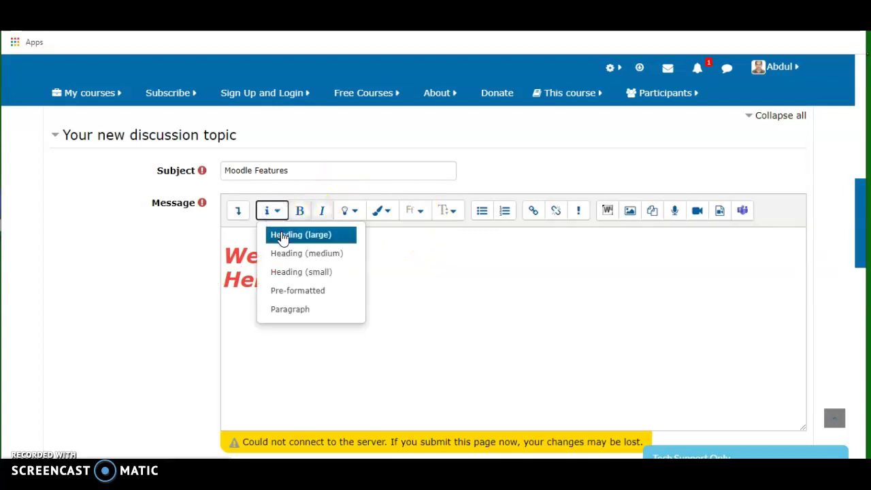
{"action": "left_click", "coordinate": [282, 235]}
{"action": "left_click", "coordinate": [276, 212]}
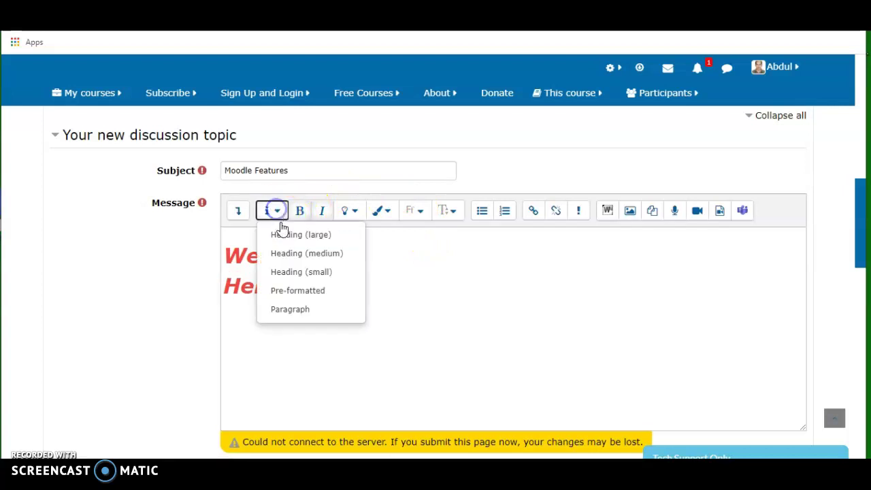
{"action": "left_click", "coordinate": [291, 252]}
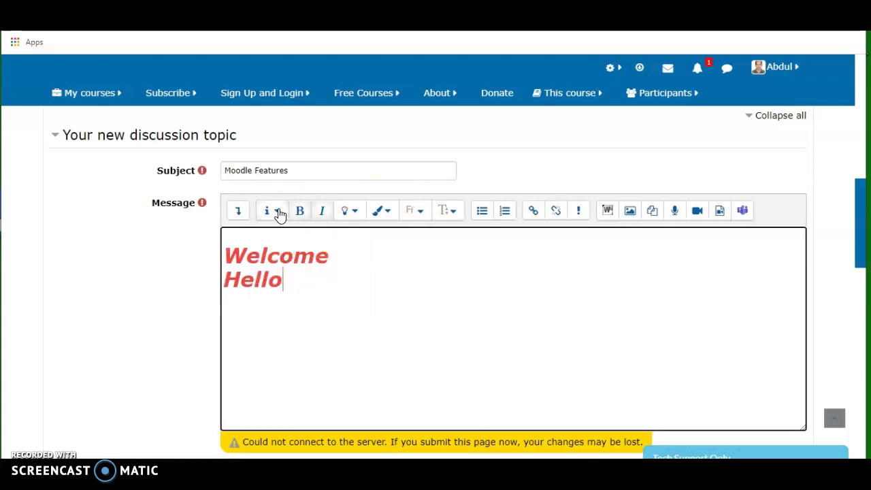
{"action": "left_click", "coordinate": [280, 213]}
{"action": "left_click", "coordinate": [309, 271]}
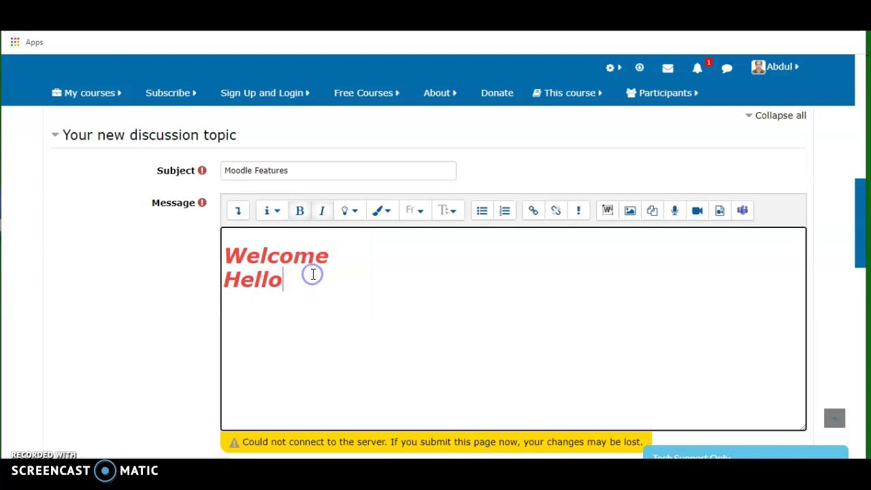
Try the Pre-formatted style on the "Hello" line and return it to the Paragraph style
{"action": "left_click", "coordinate": [278, 212]}
{"action": "left_click", "coordinate": [306, 292]}
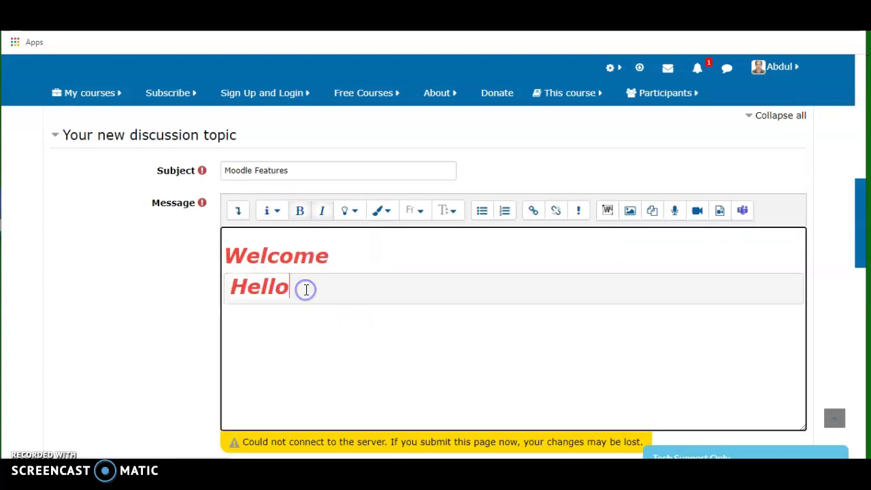
{"action": "left_click", "coordinate": [278, 213]}
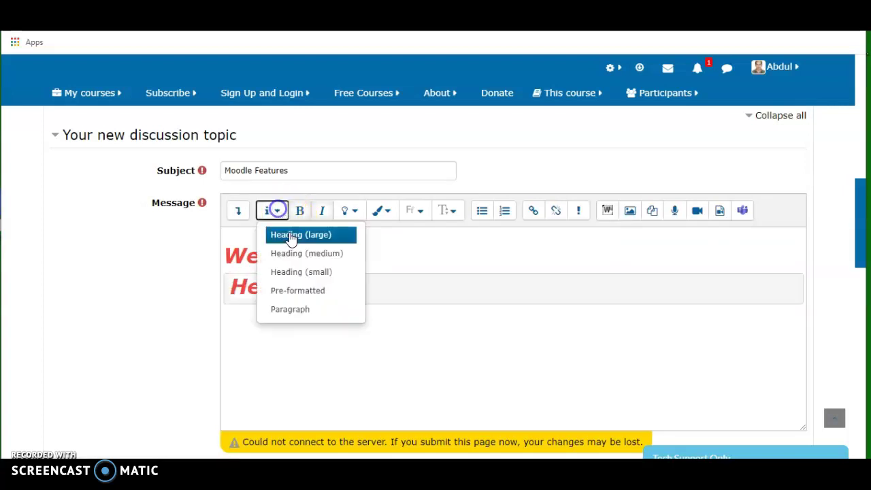
{"action": "left_click", "coordinate": [304, 313]}
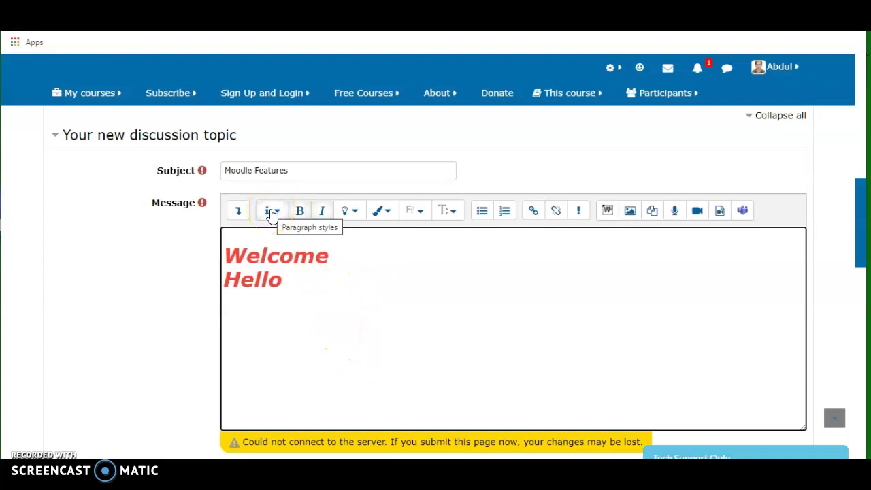
Remove the bold formatting from the word "Hello" in the message
{"action": "left_click", "coordinate": [305, 271]}
{"action": "left_click", "coordinate": [220, 278]}
{"action": "left_click_drag", "start_coordinate": [220, 278], "coordinate": [283, 290]}
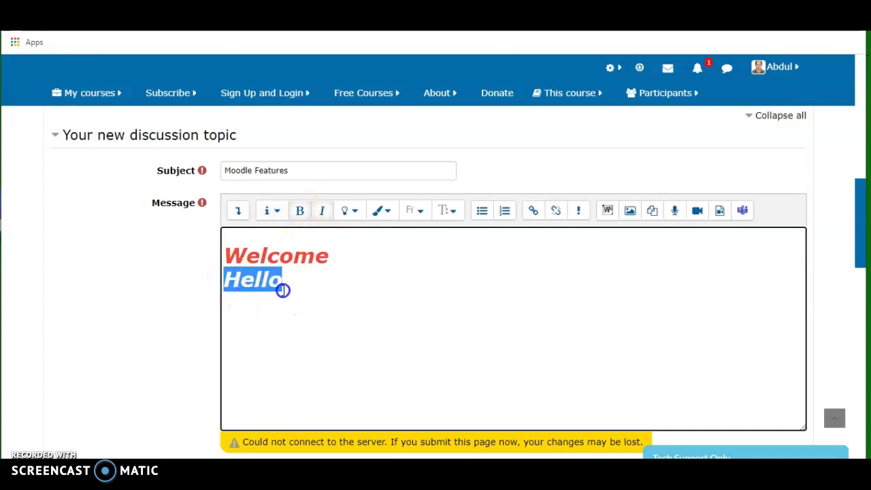
{"action": "left_click", "coordinate": [301, 211]}
{"action": "left_click", "coordinate": [329, 294]}
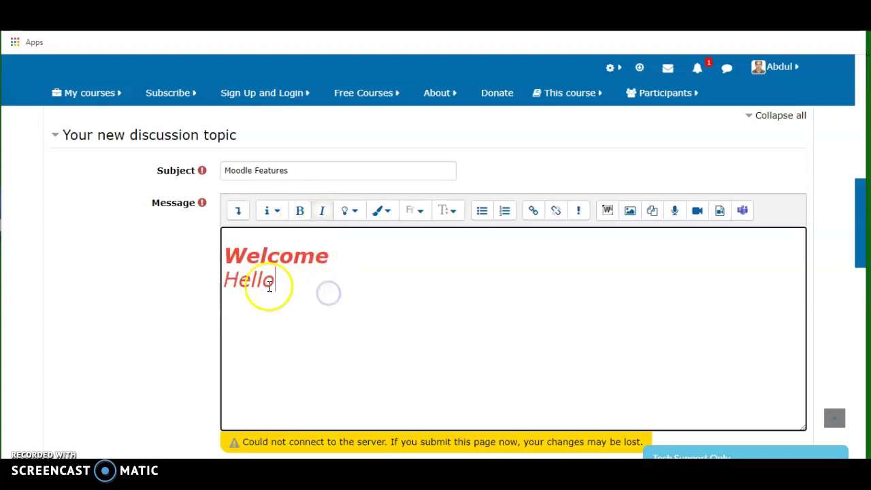
Apply bold formatting to the word "Hello" in the message
{"action": "left_click_drag", "start_coordinate": [225, 279], "coordinate": [277, 279]}
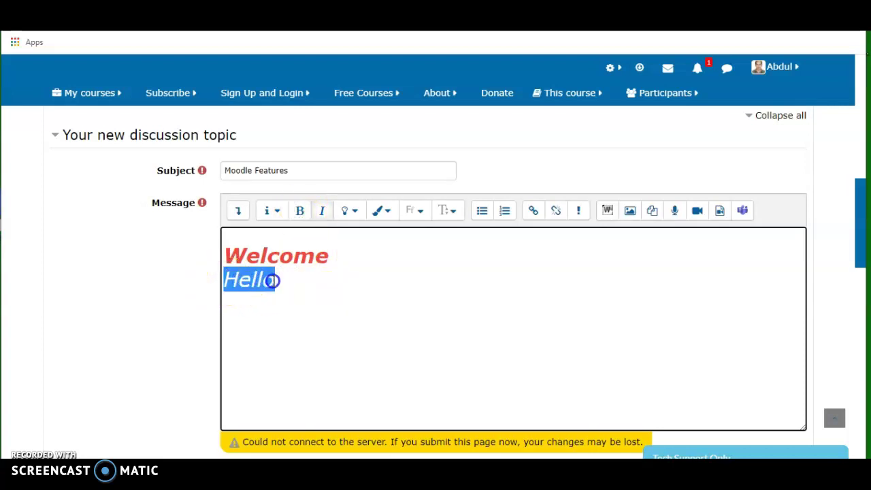
{"action": "left_click", "coordinate": [300, 211]}
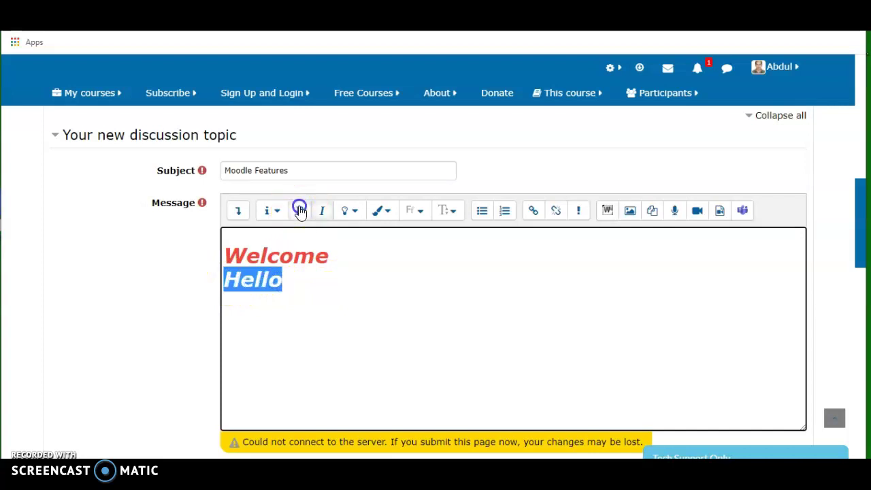
{"action": "left_click", "coordinate": [284, 290]}
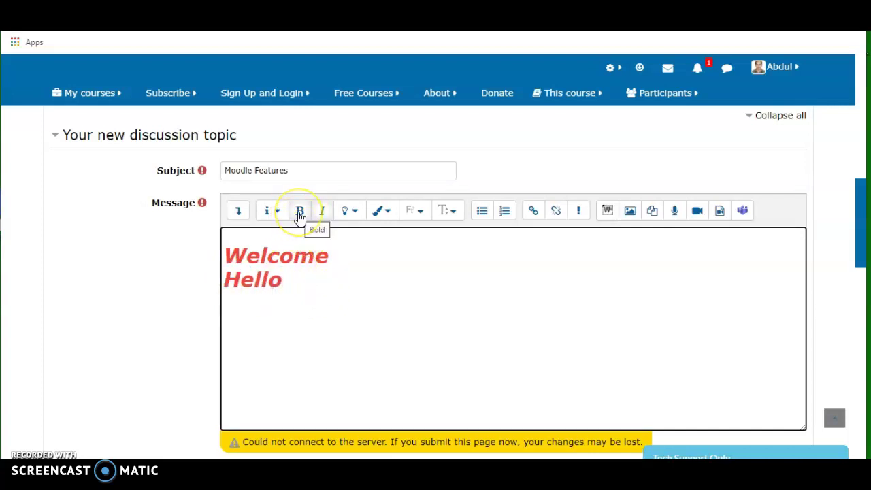
{"action": "left_click", "coordinate": [282, 284]}
{"action": "left_click", "coordinate": [301, 224]}
Remove the bold formatting from both message lines and reapply it to the word "Welcome" only
{"action": "left_click_drag", "start_coordinate": [226, 252], "coordinate": [297, 292]}
{"action": "left_click", "coordinate": [300, 210]}
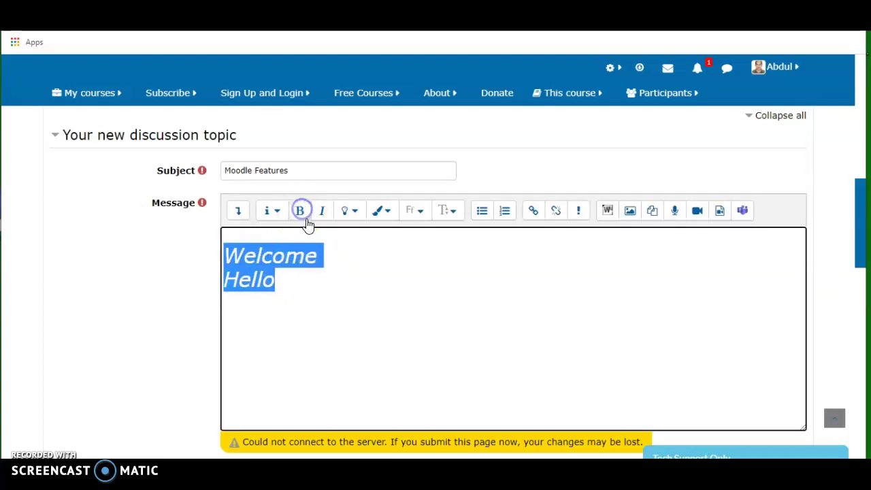
{"action": "left_click", "coordinate": [312, 292]}
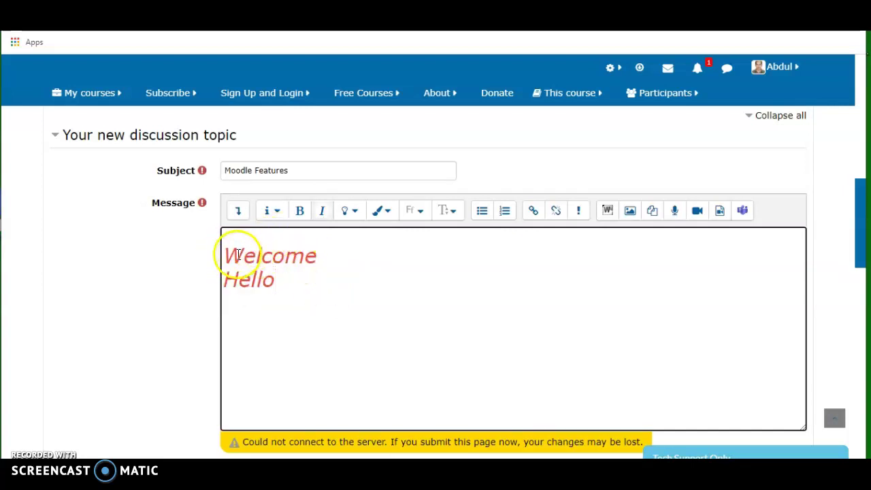
{"action": "left_click_drag", "start_coordinate": [227, 253], "coordinate": [316, 254]}
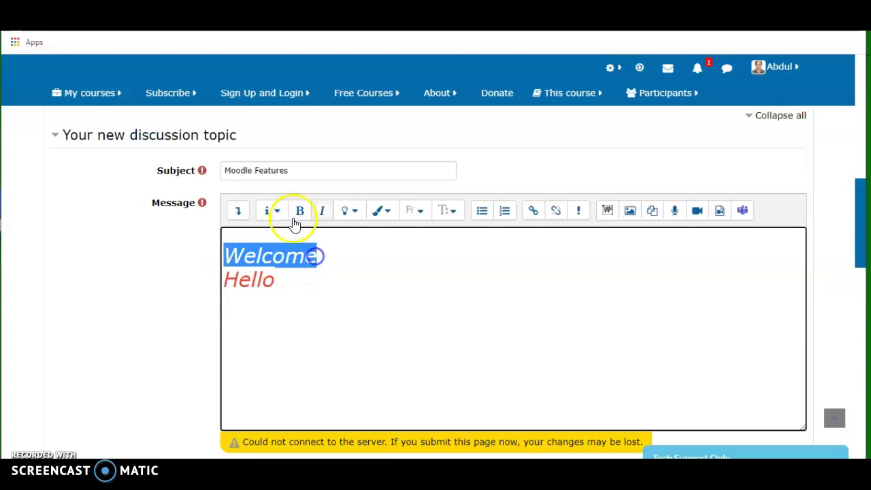
{"action": "left_click", "coordinate": [298, 211]}
{"action": "left_click", "coordinate": [343, 290]}
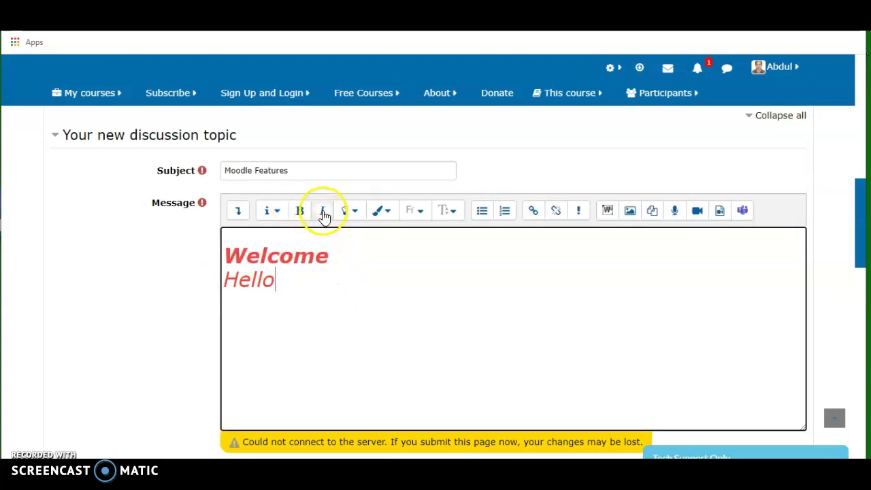
Turn italics off for the "Welcome" and "Hello" lines and back on again
{"action": "left_click_drag", "start_coordinate": [219, 254], "coordinate": [276, 286]}
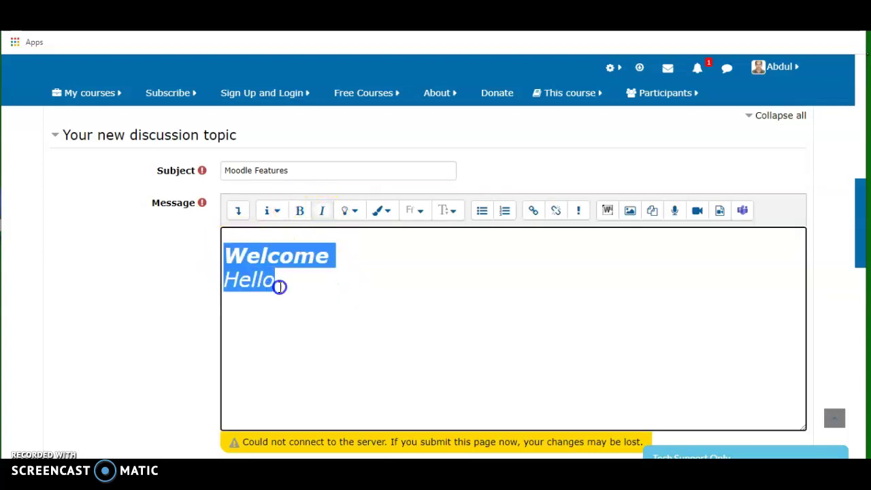
{"action": "left_click", "coordinate": [321, 211]}
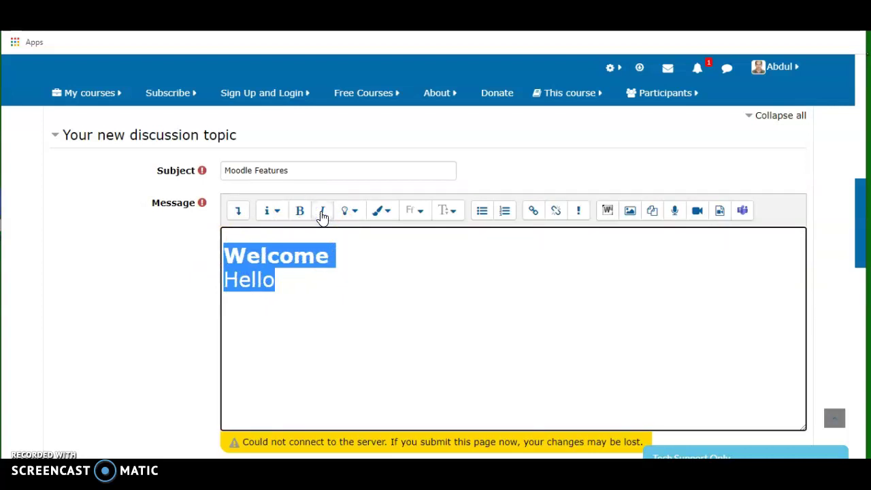
{"action": "left_click", "coordinate": [322, 212]}
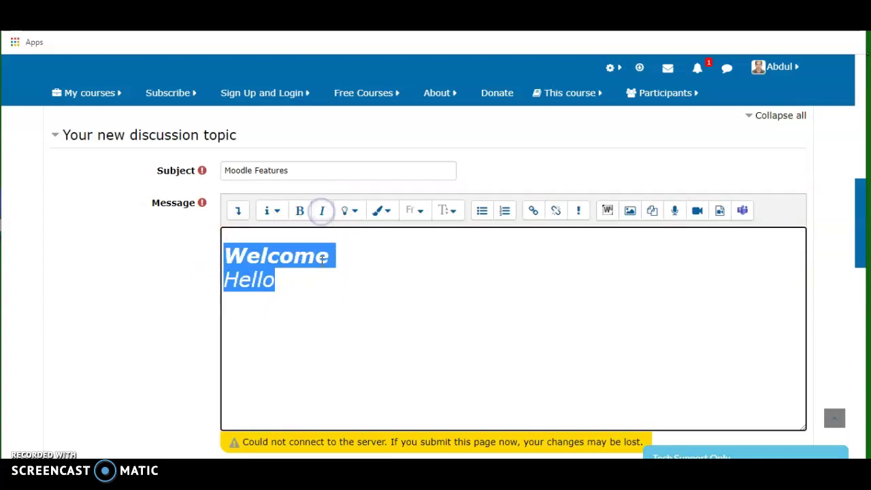
{"action": "left_click", "coordinate": [349, 280]}
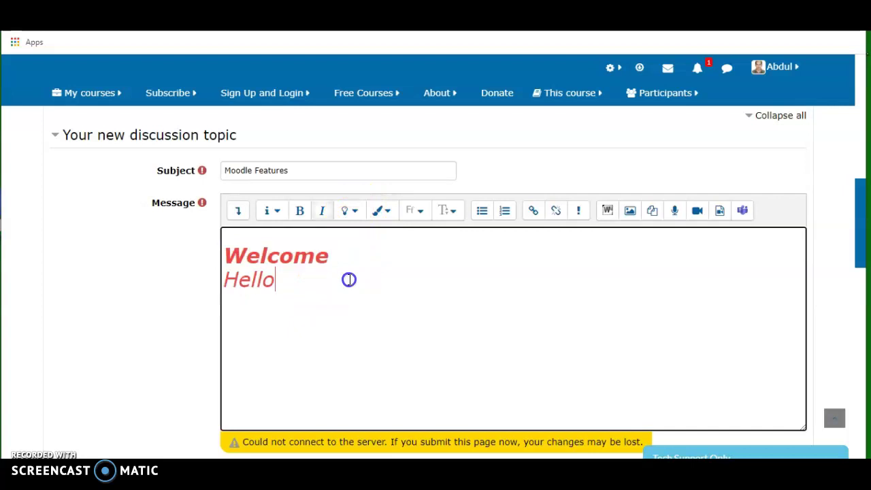
Give the word "Hello" a yellow background highlight
{"action": "left_click_drag", "start_coordinate": [224, 279], "coordinate": [286, 286]}
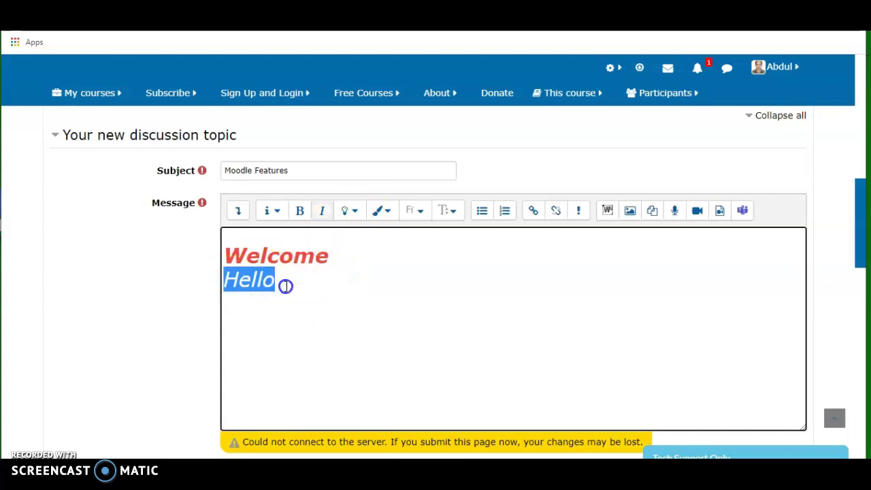
{"action": "left_click", "coordinate": [349, 215]}
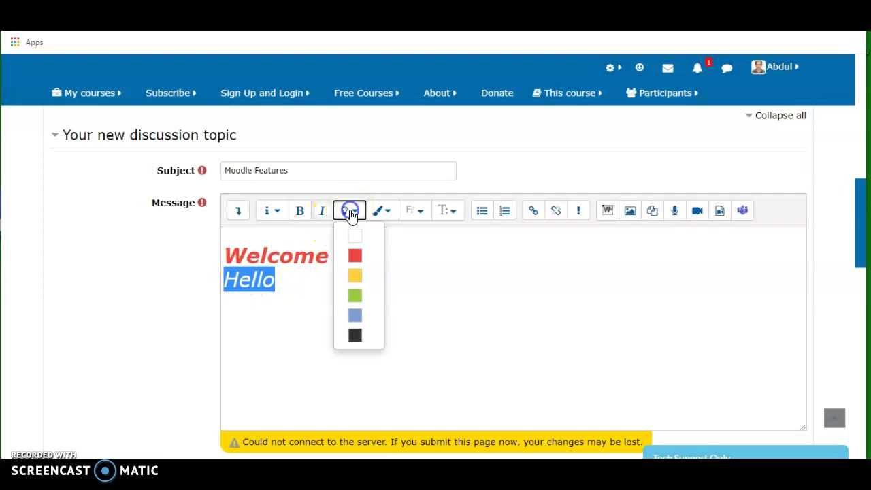
{"action": "left_click", "coordinate": [349, 274]}
{"action": "left_click", "coordinate": [323, 290]}
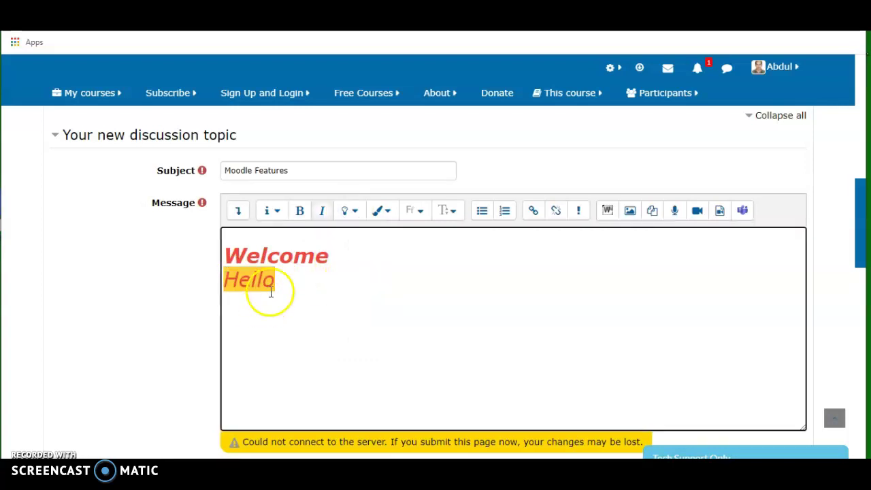
Change the font colour of the word "Hello" to black
{"action": "left_click", "coordinate": [382, 211]}
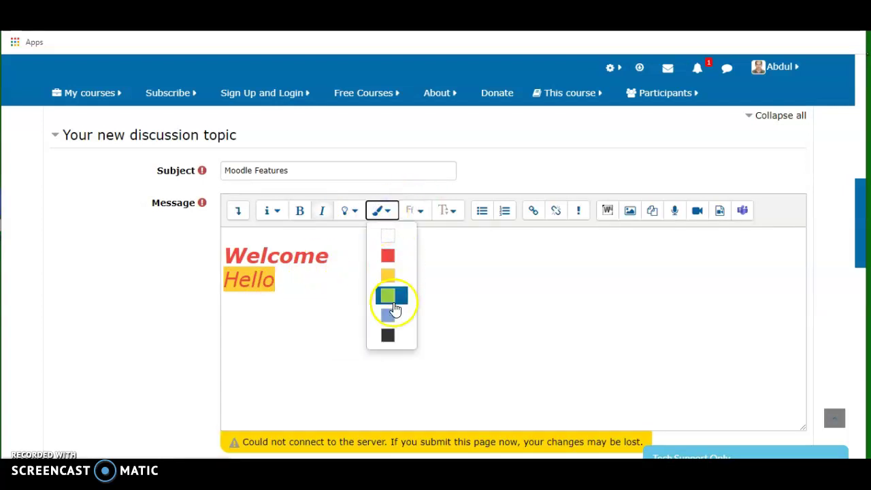
{"action": "left_click", "coordinate": [333, 320]}
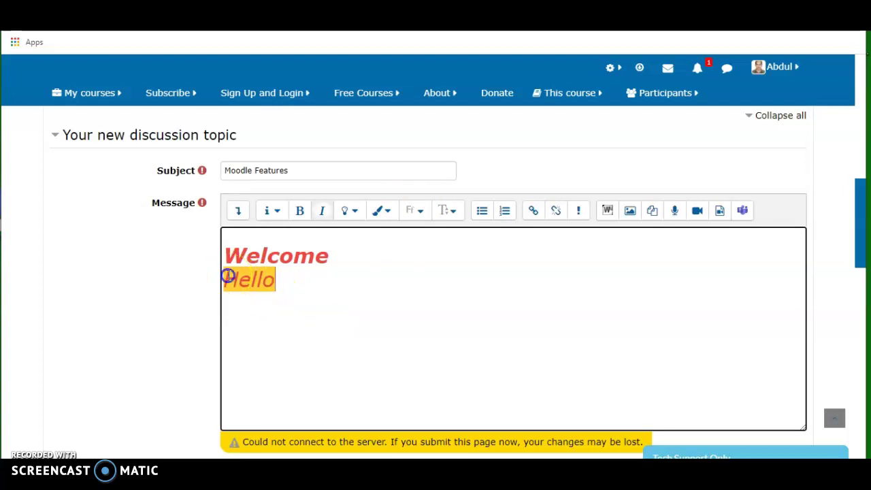
{"action": "left_click_drag", "start_coordinate": [221, 277], "coordinate": [280, 280]}
{"action": "left_click", "coordinate": [392, 211]}
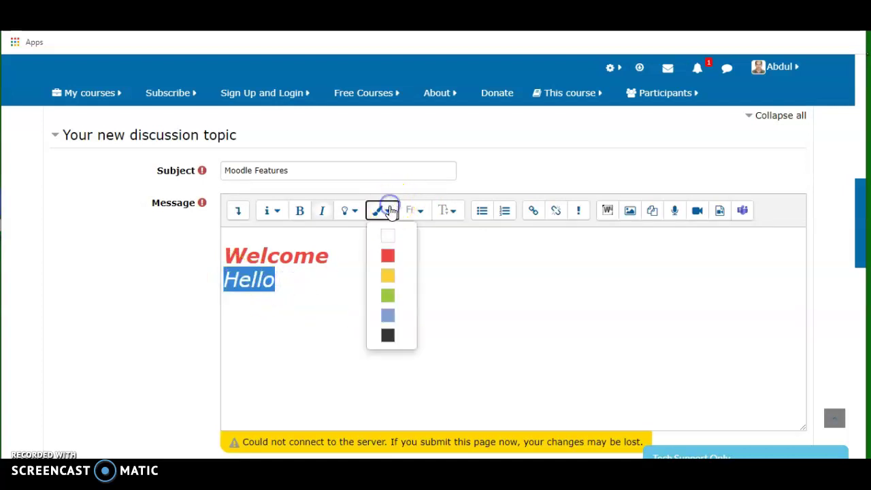
{"action": "left_click", "coordinate": [388, 334]}
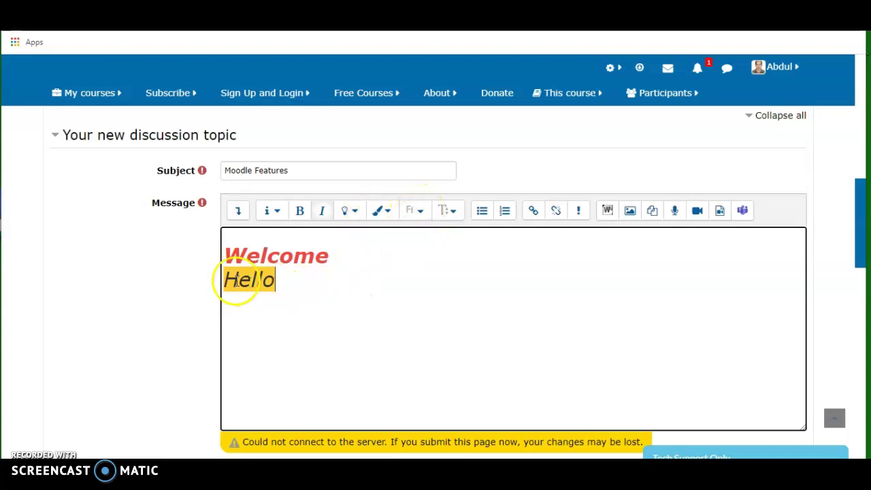
Apply a different font family to the word "Hello" in the message
{"action": "left_click_drag", "start_coordinate": [224, 279], "coordinate": [272, 284]}
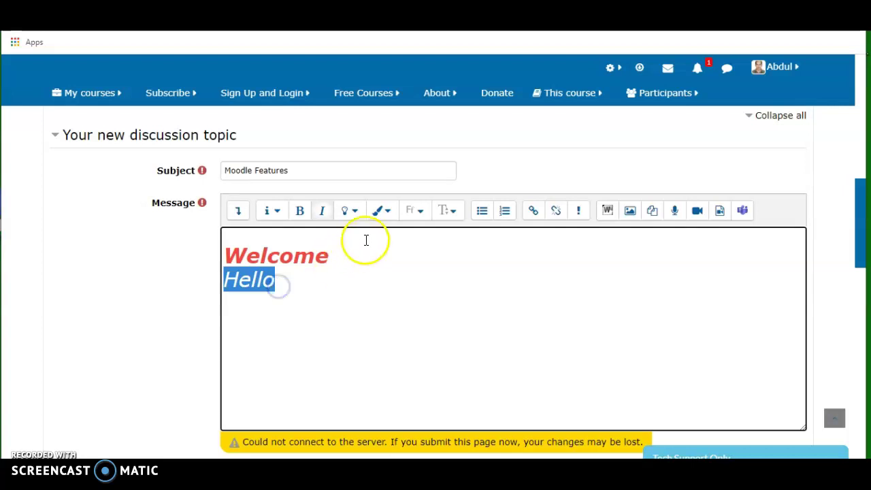
{"action": "left_click", "coordinate": [420, 212]}
{"action": "left_click", "coordinate": [428, 235]}
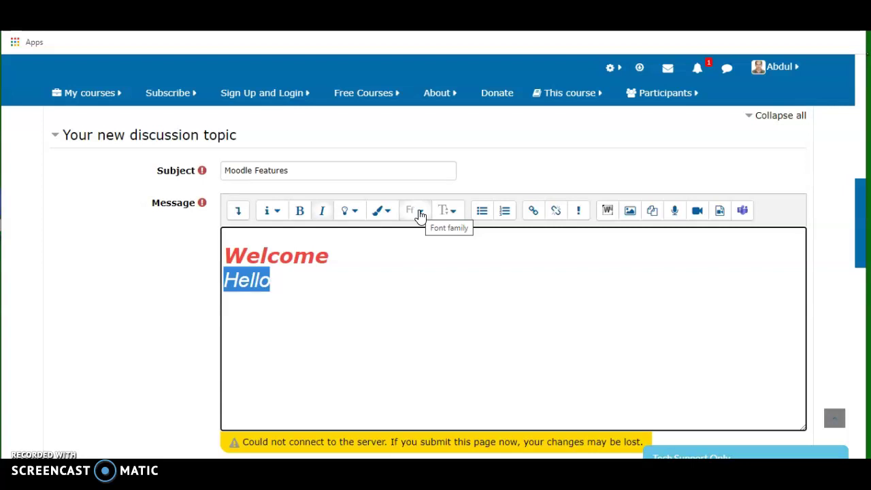
Try a much smaller font size on the "Welcome" and "Hello" lines and return both to the large size
{"action": "left_click", "coordinate": [452, 213]}
{"action": "left_click_drag", "start_coordinate": [218, 288], "coordinate": [262, 289]}
{"action": "left_click_drag", "start_coordinate": [225, 247], "coordinate": [287, 285]}
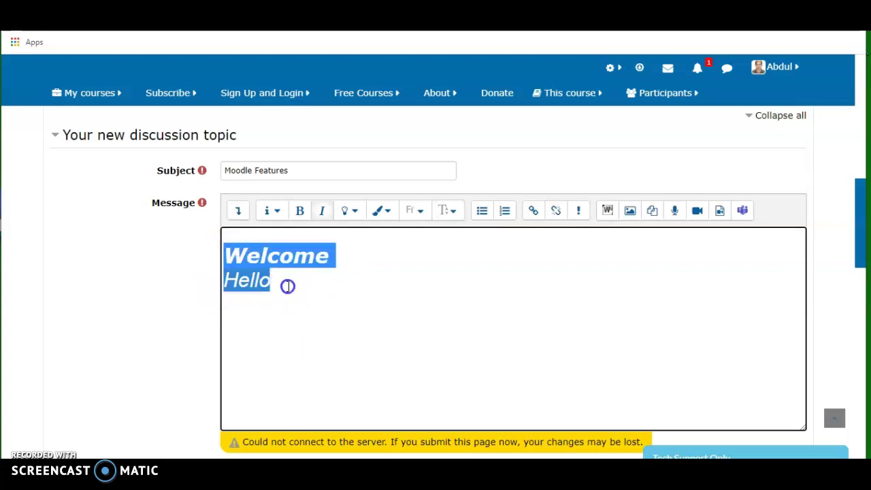
{"action": "left_click", "coordinate": [450, 211]}
{"action": "left_click", "coordinate": [477, 265]}
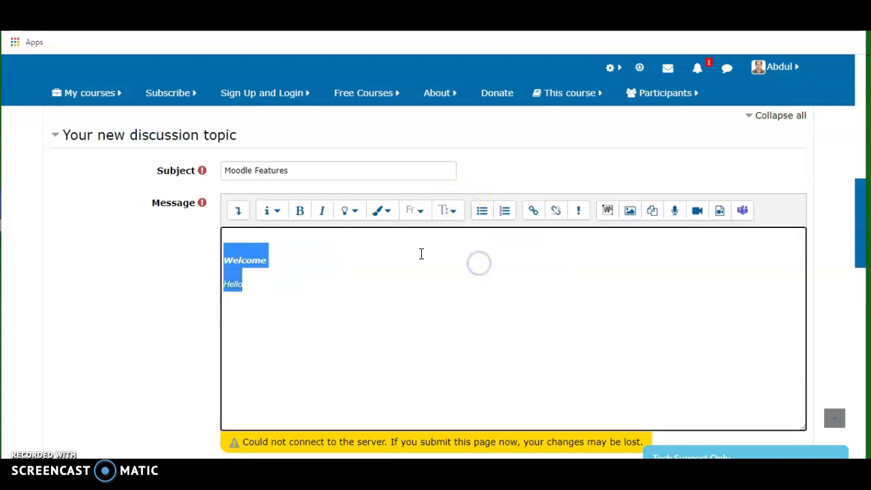
{"action": "left_click", "coordinate": [333, 261]}
{"action": "left_click_drag", "start_coordinate": [221, 259], "coordinate": [253, 280]}
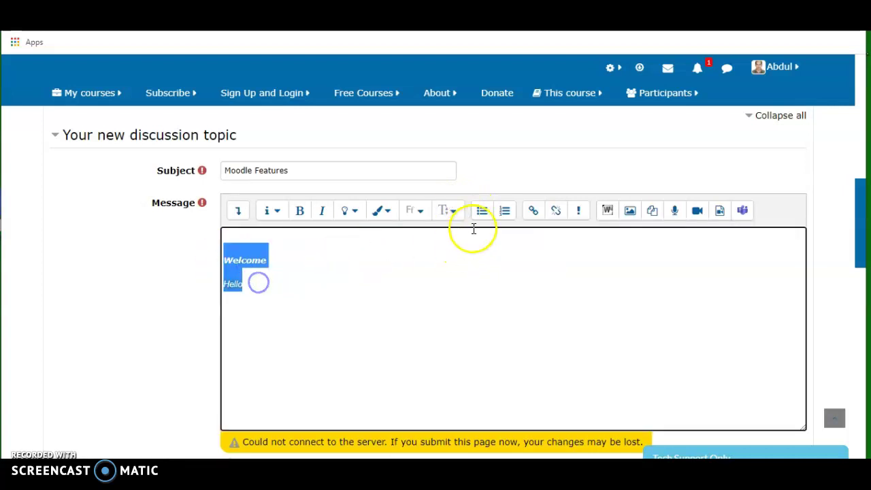
{"action": "left_click", "coordinate": [453, 214]}
{"action": "left_click", "coordinate": [489, 352]}
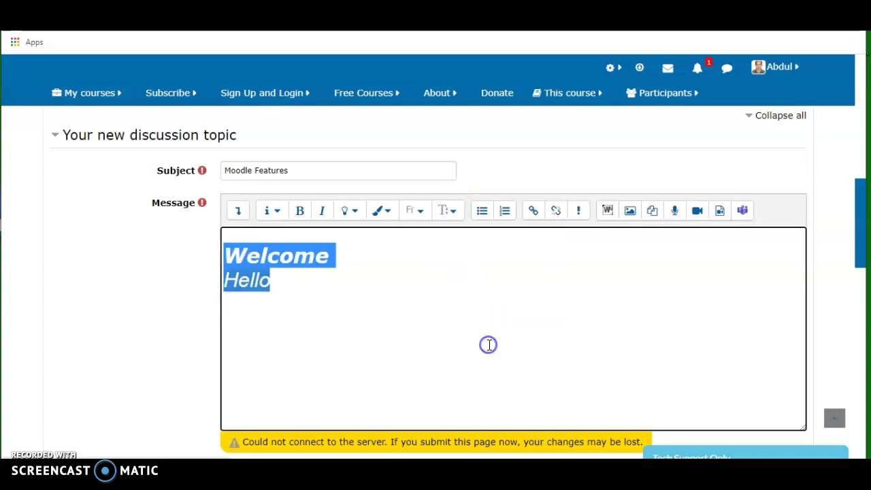
{"action": "left_click", "coordinate": [398, 294]}
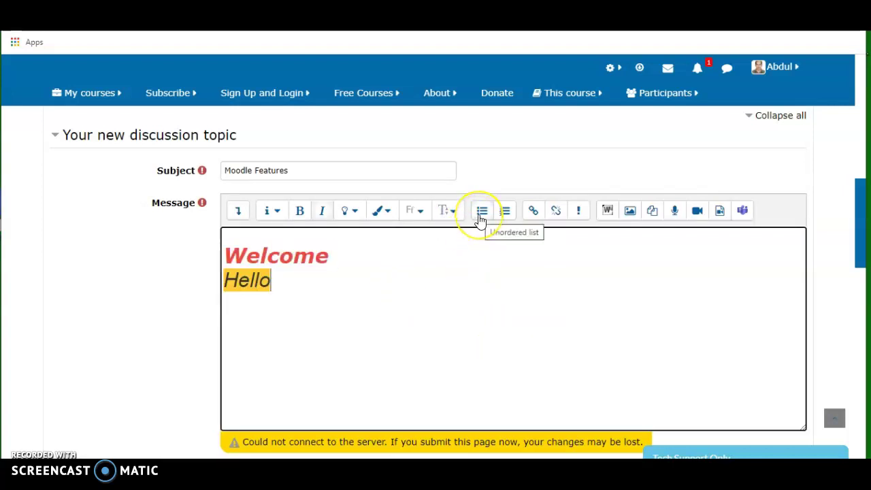
Try an unordered list and an ordered list on a new line below "Hello" and remove the list formatting
{"action": "left_click", "coordinate": [308, 281]}
{"action": "key", "text": "Return"}
{"action": "left_click", "coordinate": [482, 210]}
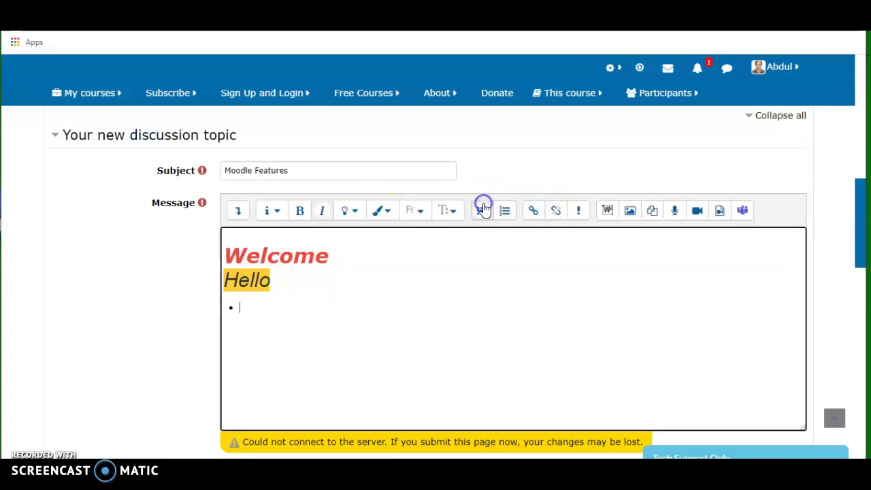
{"action": "left_click", "coordinate": [224, 334]}
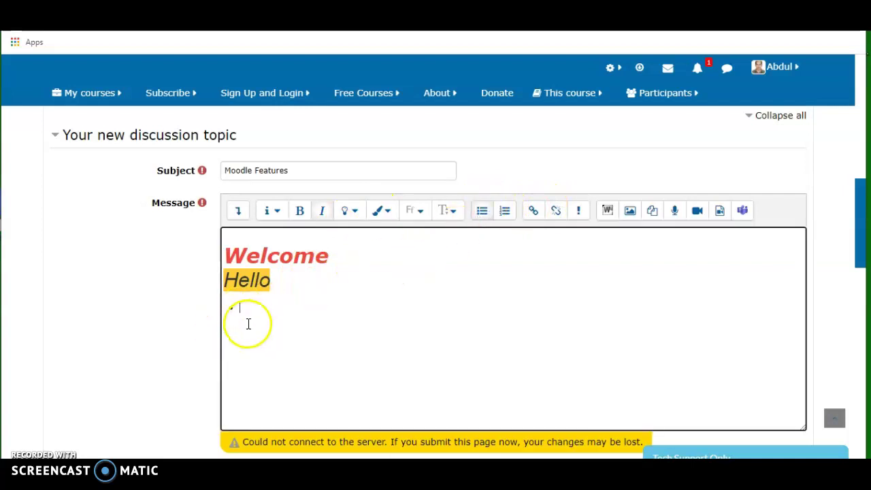
{"action": "left_click", "coordinate": [504, 212]}
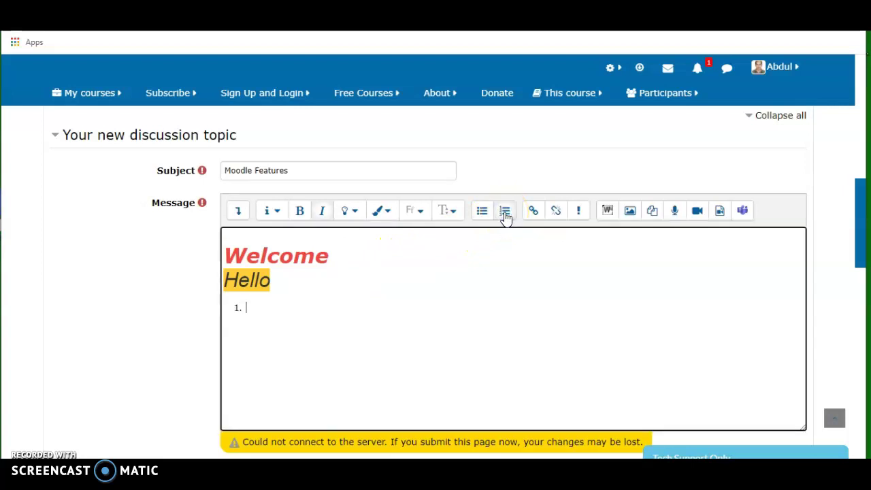
{"action": "left_click", "coordinate": [485, 212]}
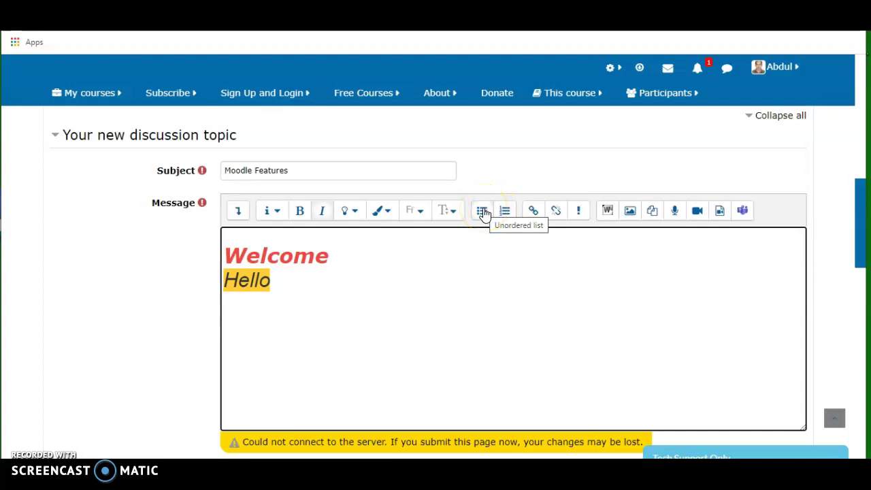
{"action": "left_click", "coordinate": [460, 287]}
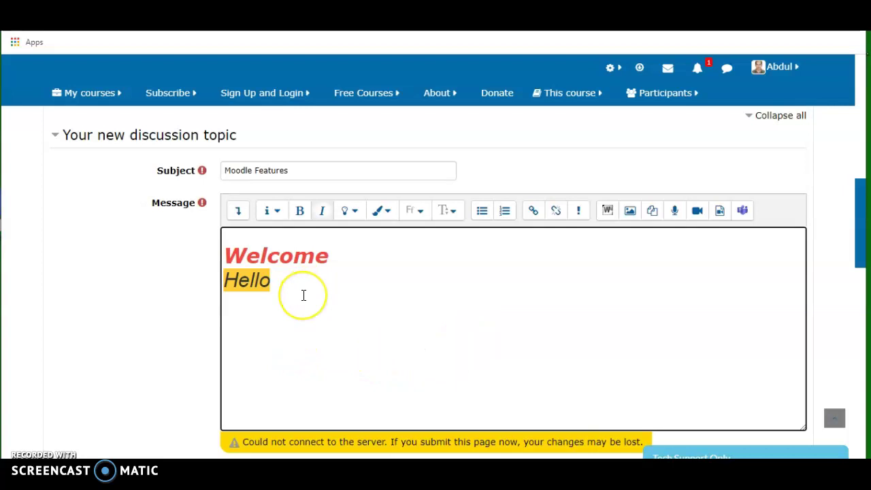
Copy the web address from the "Video Tutorial" draft's browser tab and paste it on a new line in that draft's message
{"action": "key", "text": "Return"}
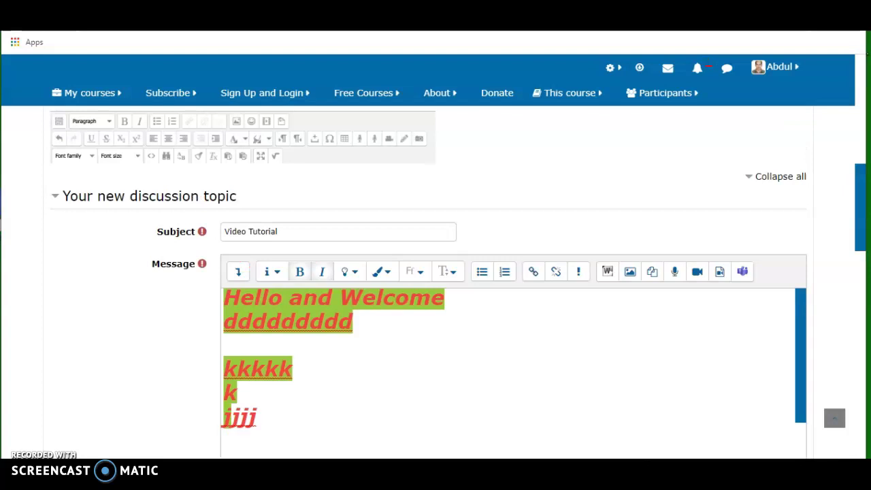
{"action": "right_click", "coordinate": [213, 30]}
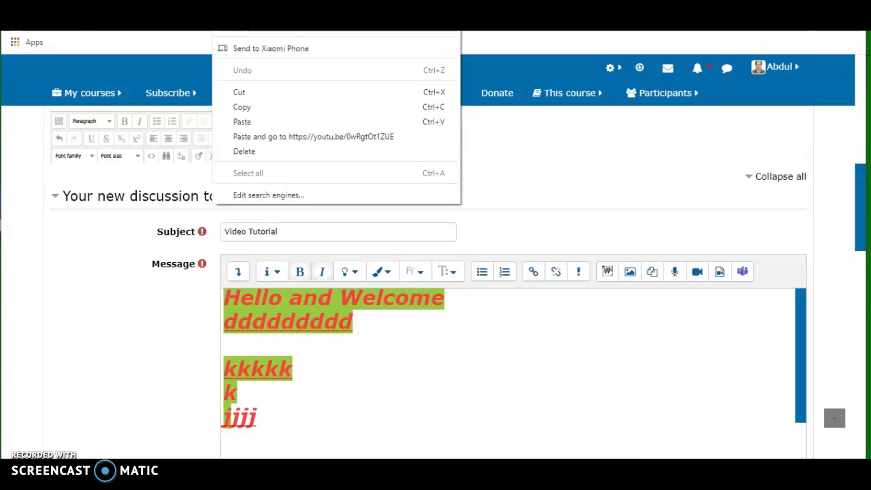
{"action": "left_click", "coordinate": [254, 111]}
{"action": "left_click", "coordinate": [266, 438]}
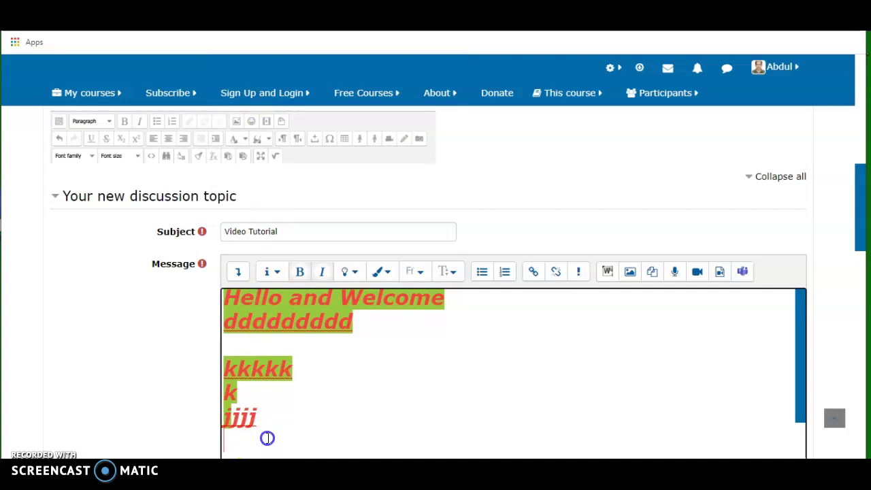
{"action": "key", "text": "Return"}
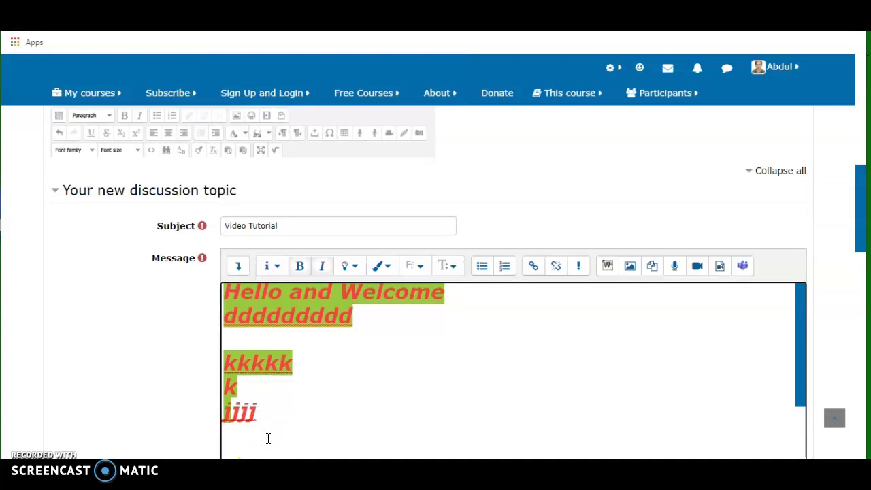
{"action": "key", "text": "ctrl+v"}
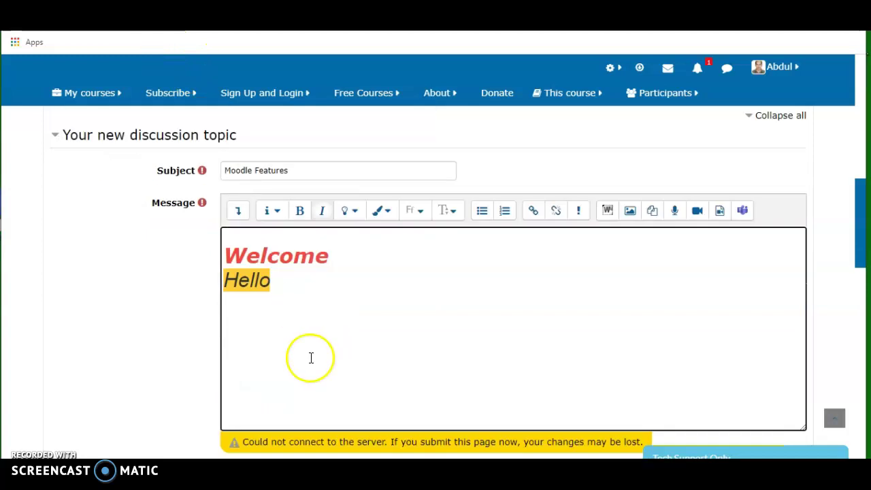
Paste the copied web address below "Hello" in the "Moodle Features" message and reduce the address to a small font size
{"action": "key", "text": "ctrl+v"}
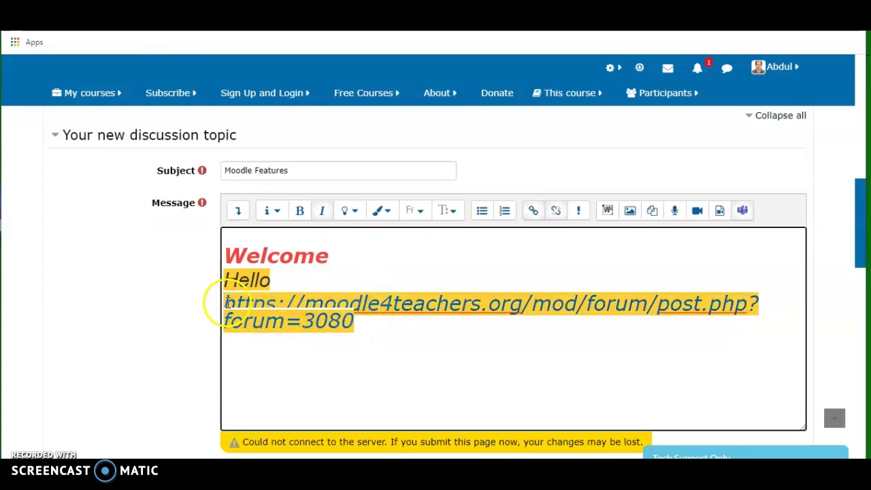
{"action": "left_click_drag", "start_coordinate": [225, 303], "coordinate": [370, 337]}
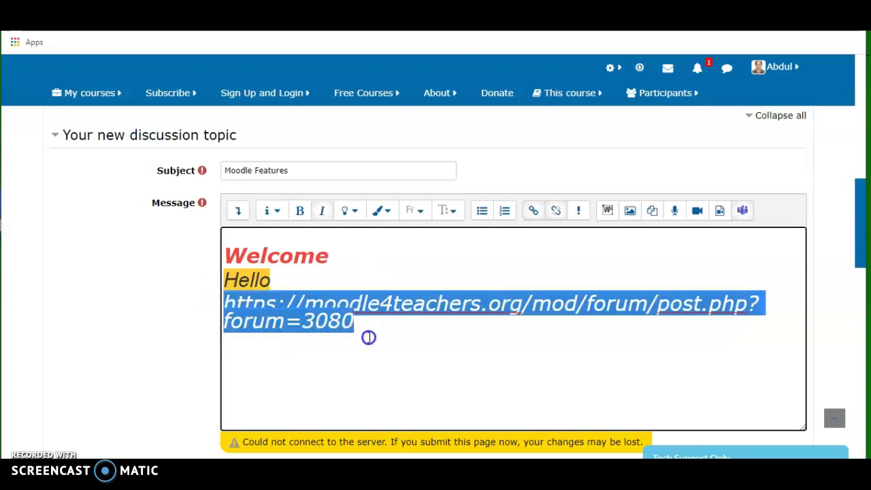
{"action": "left_click", "coordinate": [451, 211]}
{"action": "left_click", "coordinate": [467, 249]}
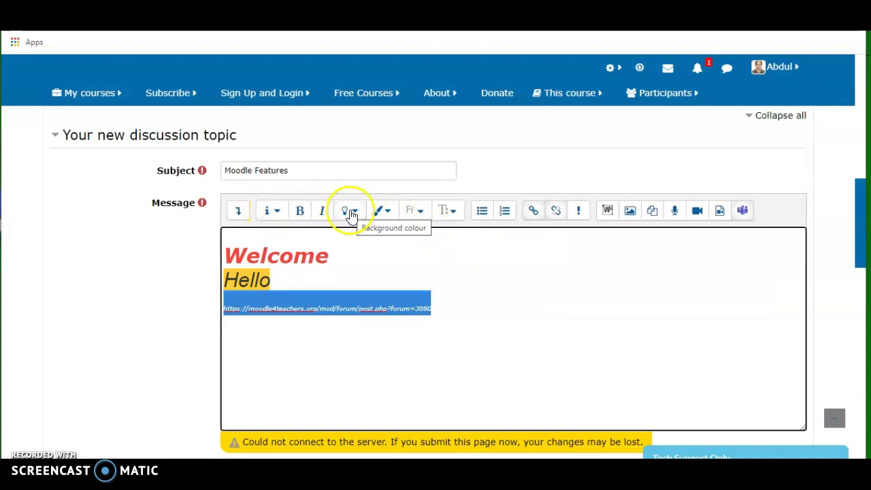
{"action": "left_click", "coordinate": [449, 210]}
{"action": "left_click", "coordinate": [467, 266]}
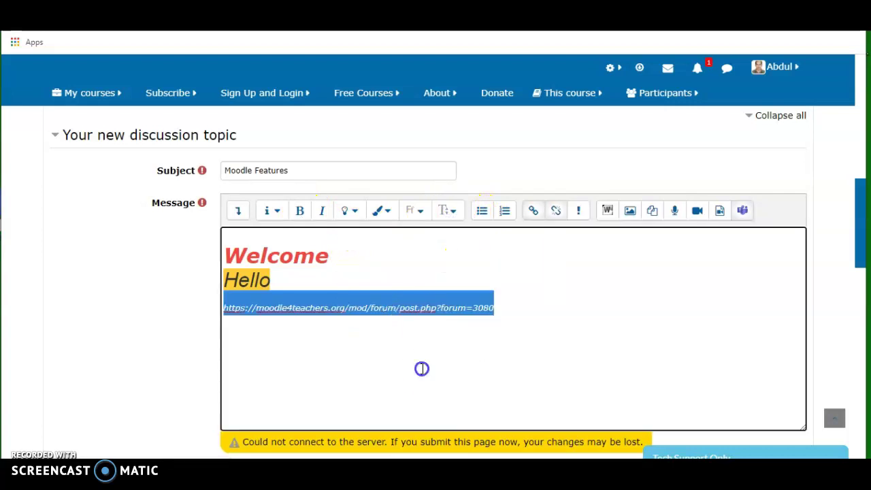
{"action": "left_click", "coordinate": [298, 362]}
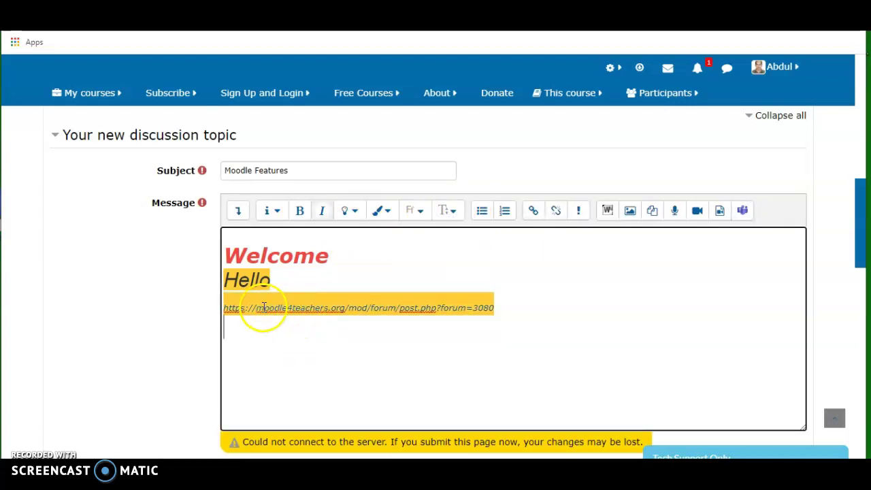
Change the background colour of the pasted web address from the yellow highlight to white
{"action": "left_click", "coordinate": [225, 305]}
{"action": "left_click_drag", "start_coordinate": [224, 305], "coordinate": [367, 316]}
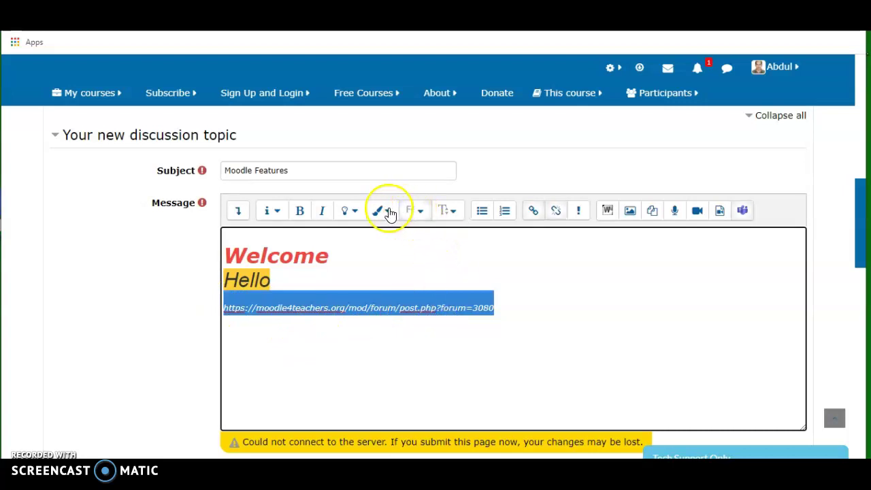
{"action": "left_click", "coordinate": [352, 210]}
{"action": "left_click", "coordinate": [354, 235]}
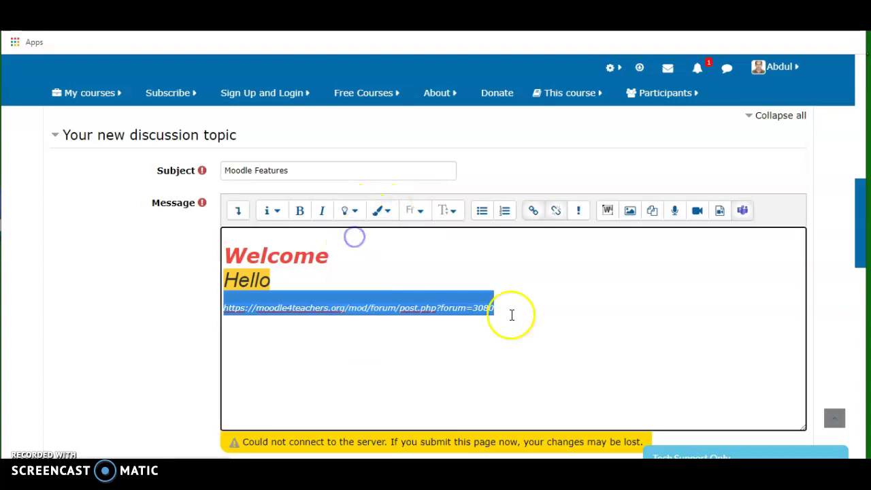
{"action": "left_click", "coordinate": [553, 326]}
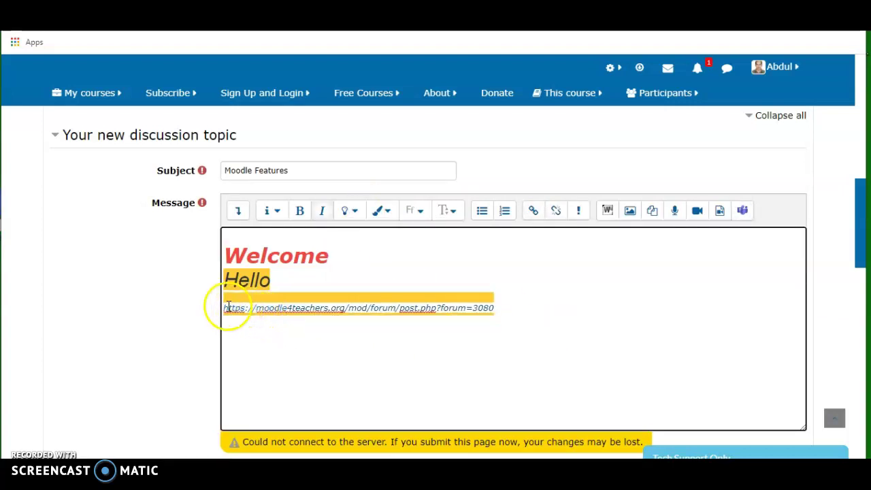
{"action": "left_click_drag", "start_coordinate": [224, 307], "coordinate": [531, 310]}
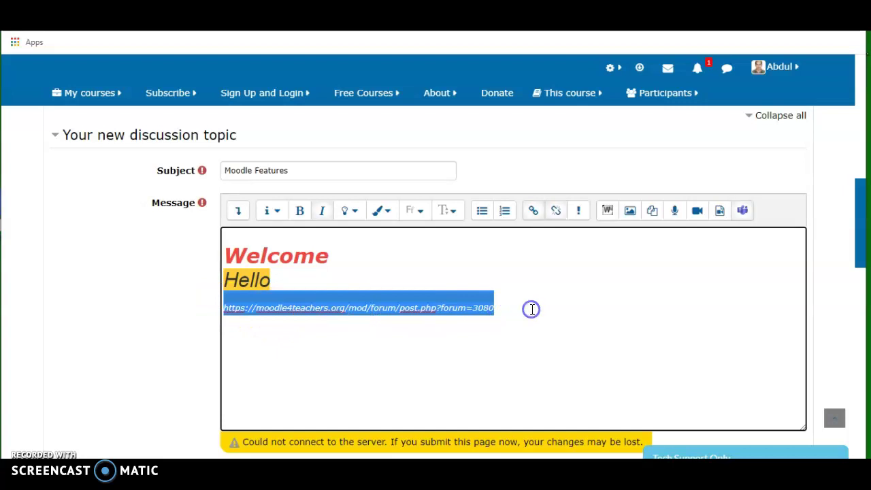
{"action": "left_click", "coordinate": [532, 310]}
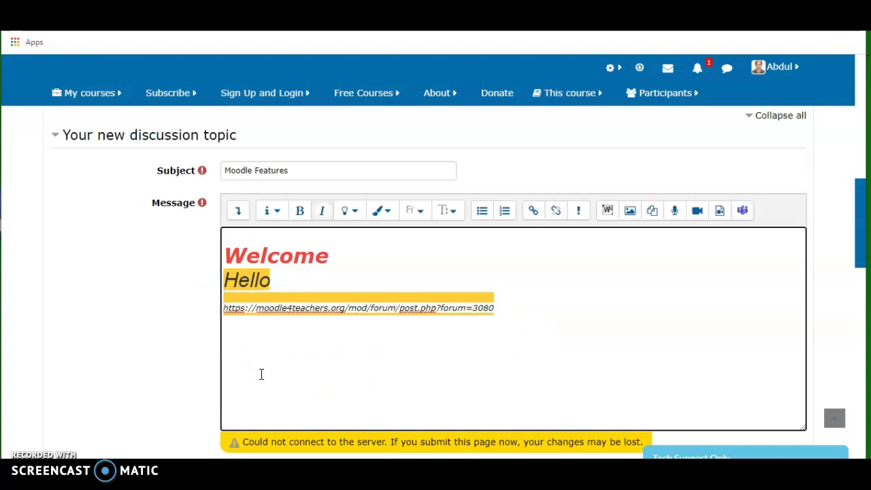
Paste the web address again on a new line below the first one and set it to a small font size
{"action": "key", "text": "ctrl+v"}
{"action": "left_click_drag", "start_coordinate": [215, 332], "coordinate": [365, 363]}
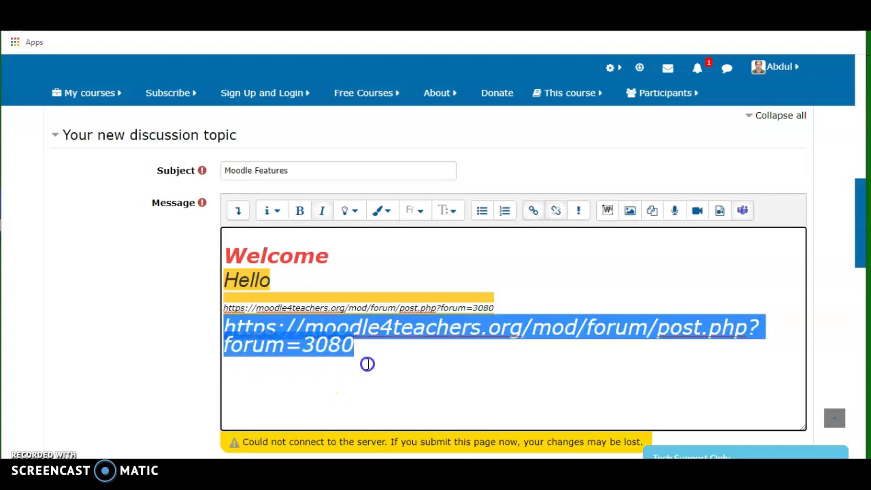
{"action": "left_click", "coordinate": [451, 215]}
{"action": "left_click", "coordinate": [463, 265]}
{"action": "left_click", "coordinate": [423, 375]}
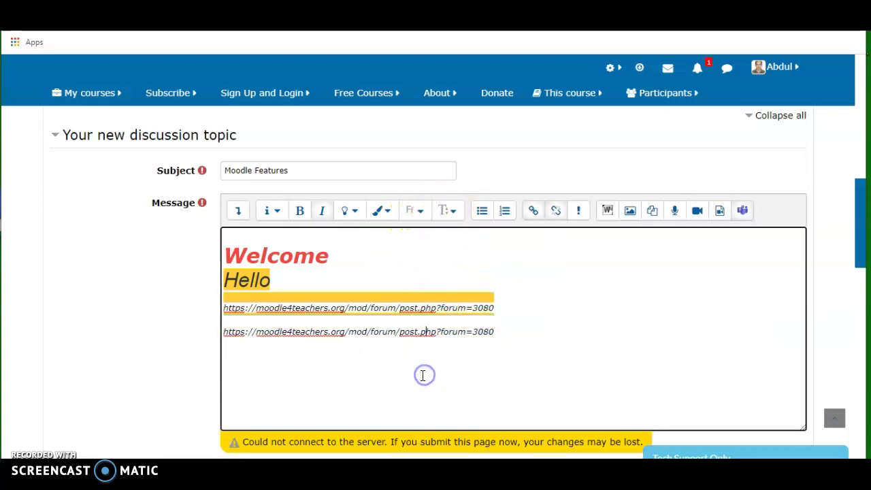
Link the second web address to the copied URL, set it to open in a new window, and review its link settings
{"action": "left_click_drag", "start_coordinate": [218, 334], "coordinate": [500, 336]}
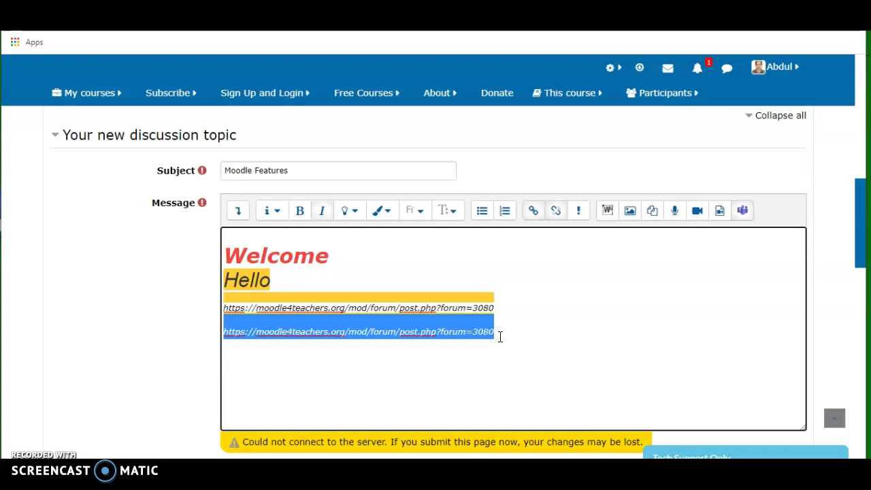
{"action": "left_click", "coordinate": [534, 213]}
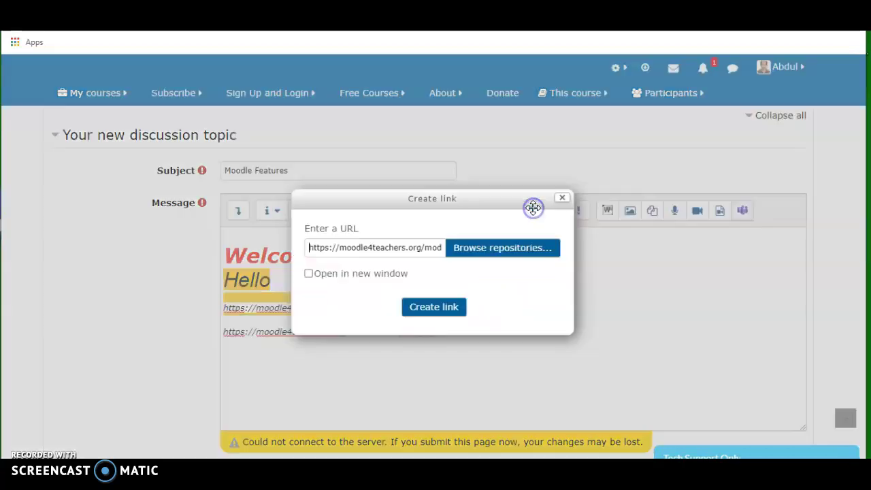
{"action": "triple_click", "coordinate": [374, 249]}
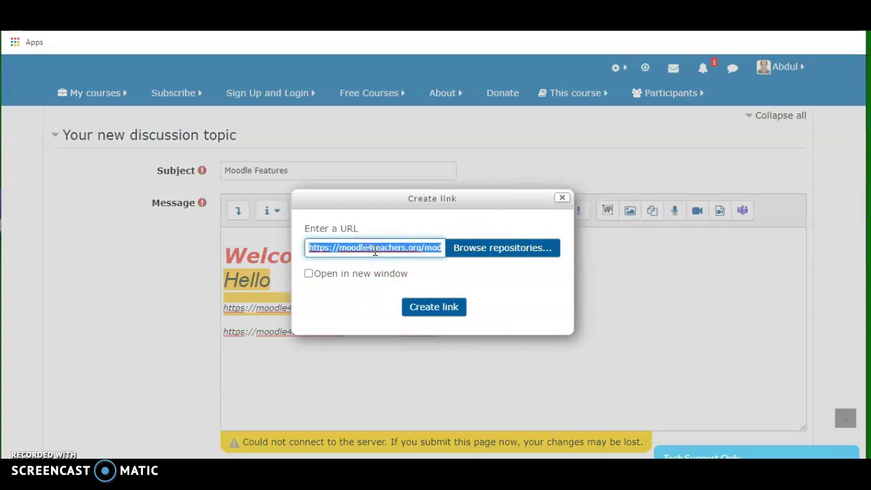
{"action": "key", "text": "ctrl+v"}
{"action": "left_click", "coordinate": [308, 273]}
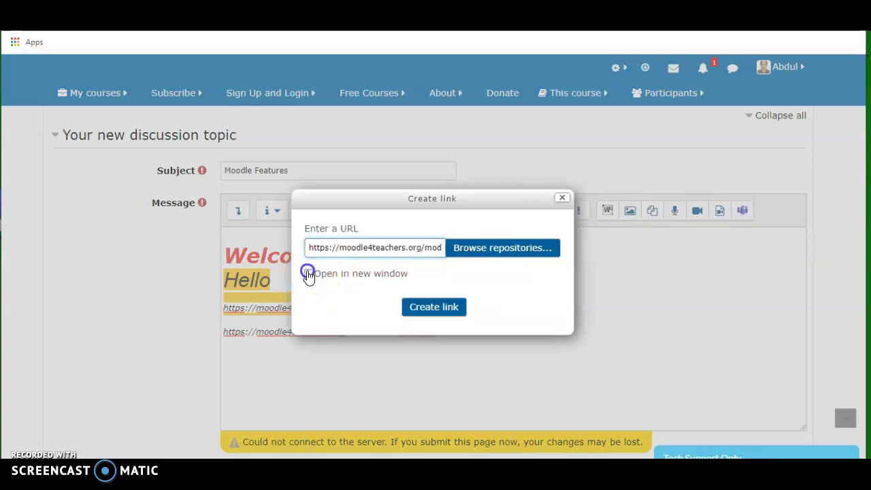
{"action": "left_click", "coordinate": [309, 272]}
{"action": "left_click", "coordinate": [423, 309]}
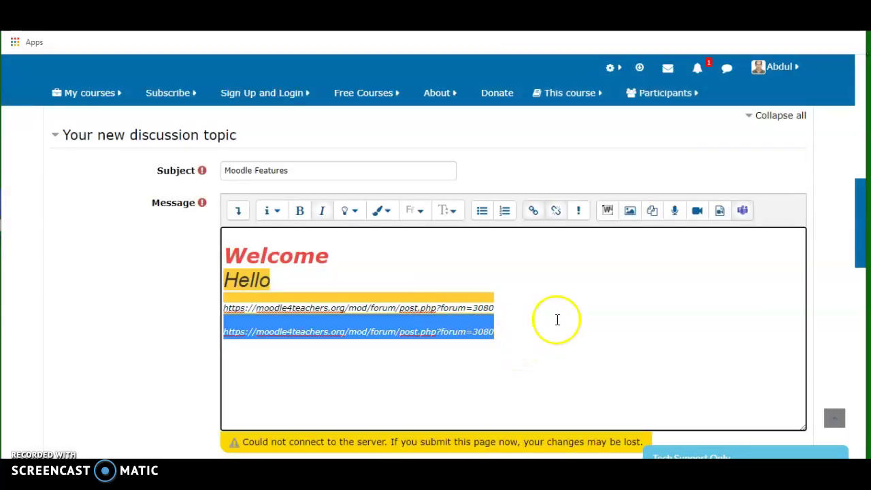
{"action": "left_click", "coordinate": [547, 324]}
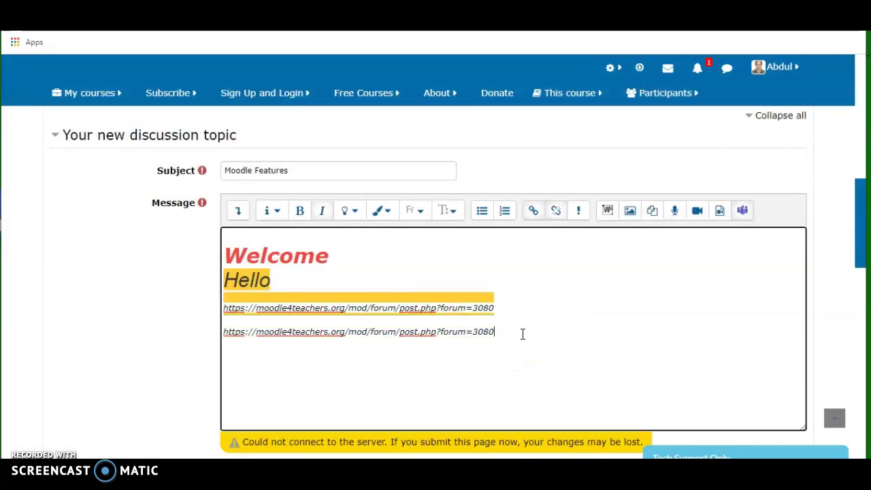
{"action": "left_click", "coordinate": [532, 210]}
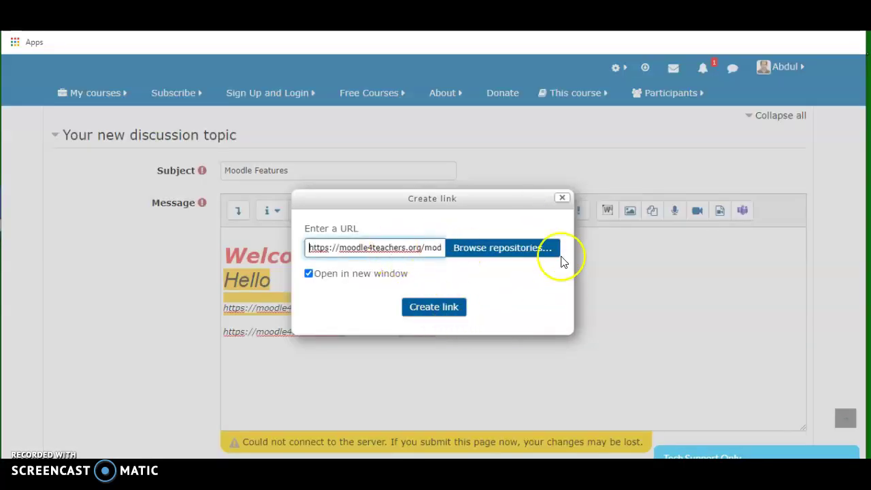
{"action": "left_click", "coordinate": [562, 198]}
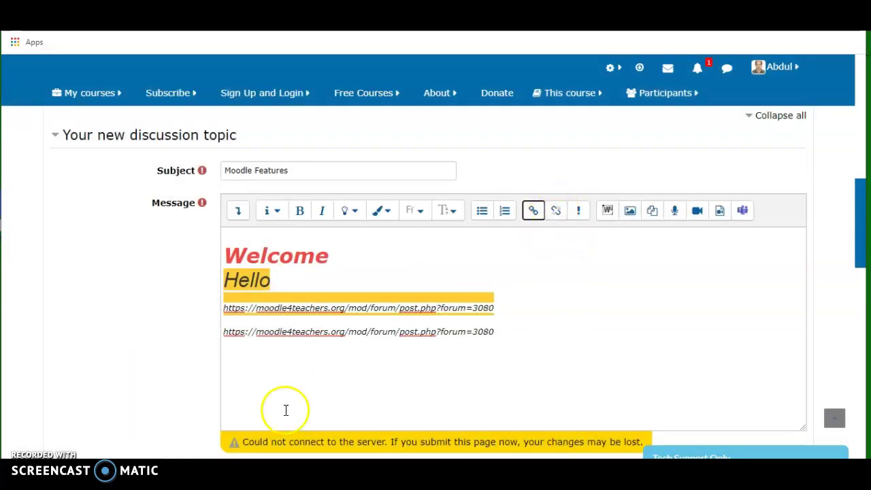
Remove the link from the second web address, keeping its text in the message
{"action": "left_click", "coordinate": [500, 396]}
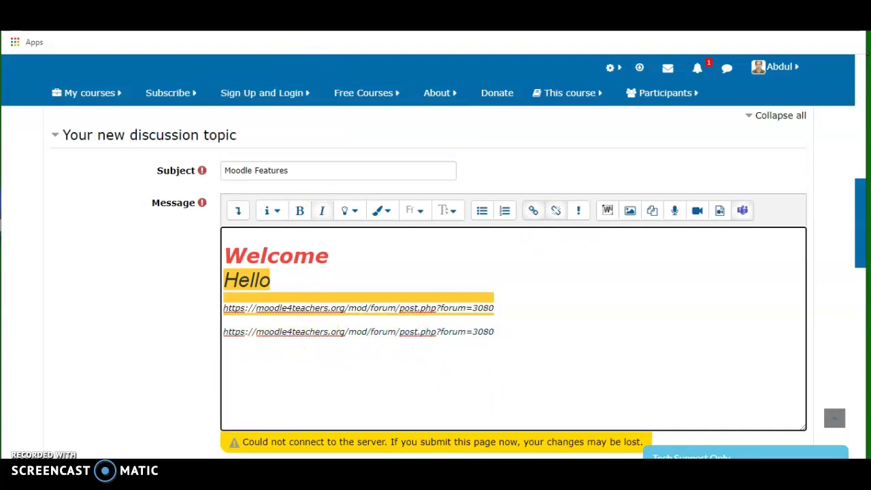
{"action": "left_click_drag", "start_coordinate": [224, 331], "coordinate": [509, 342]}
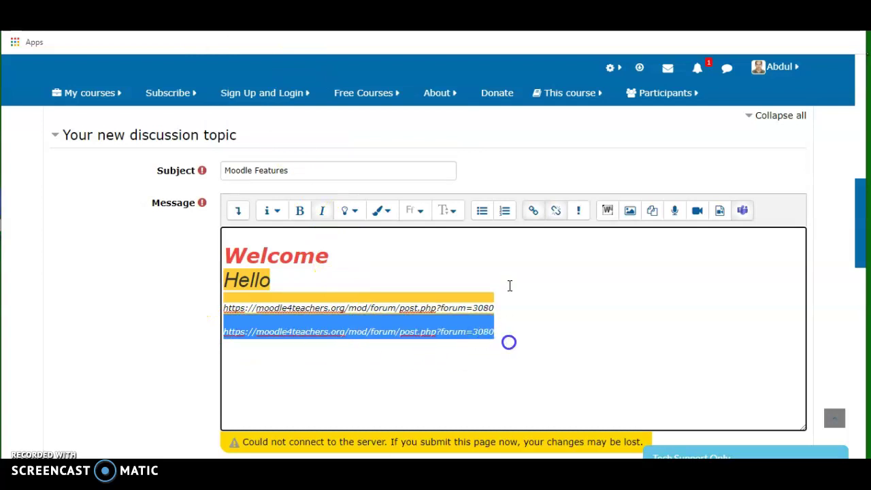
{"action": "left_click", "coordinate": [554, 212]}
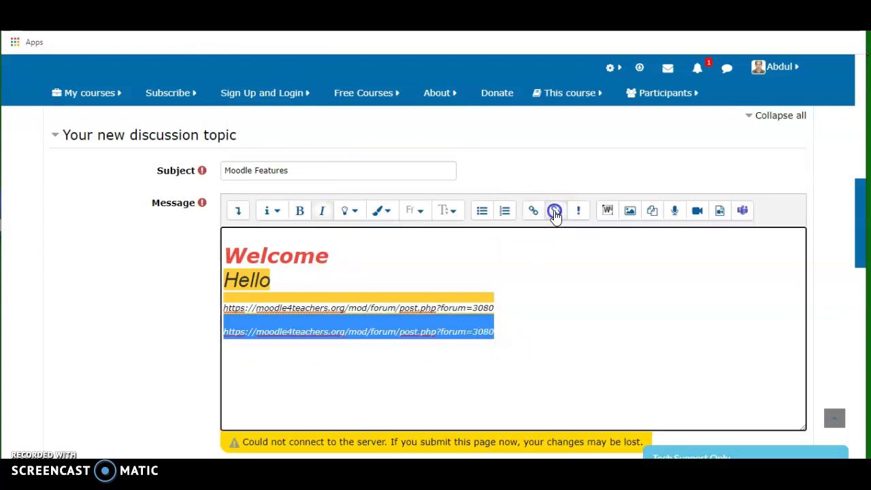
{"action": "left_click", "coordinate": [479, 389]}
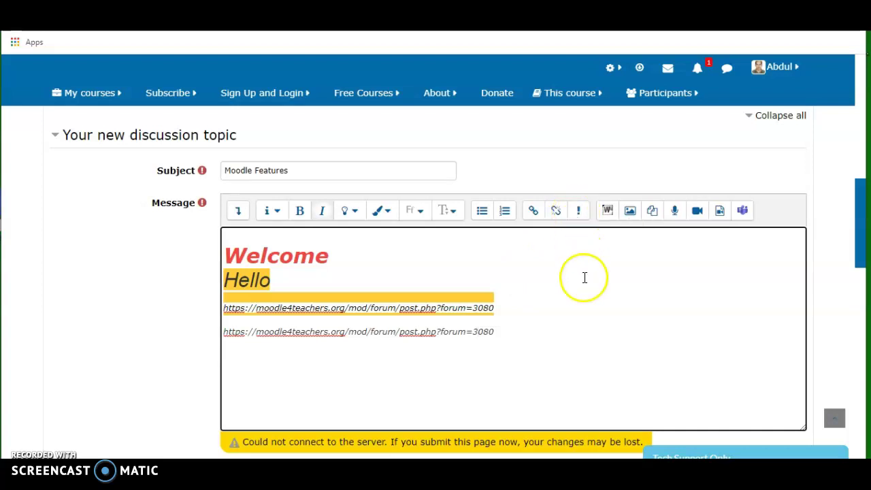
View the file picker for importing a Word document into the message and close it without choosing a file
{"action": "left_click", "coordinate": [607, 216]}
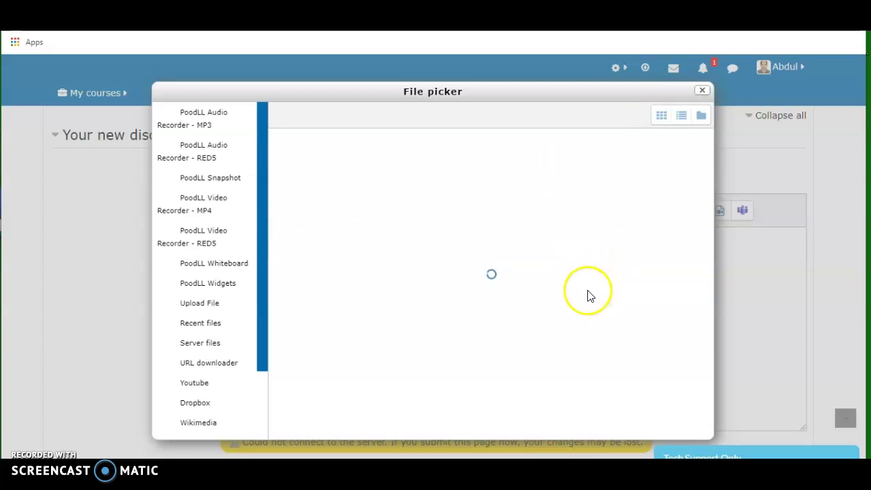
{"action": "left_click", "coordinate": [703, 93]}
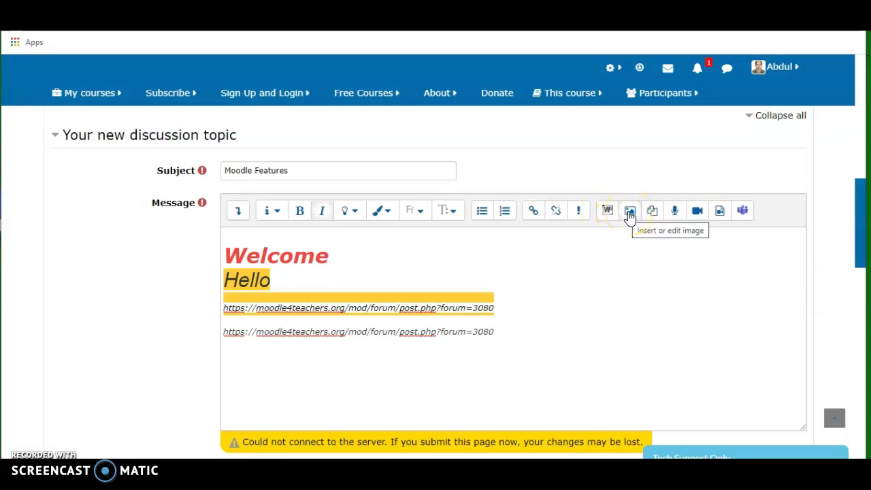
View the image properties with their repository browser and the message's file manager, closing them without adding anything
{"action": "left_click", "coordinate": [630, 212]}
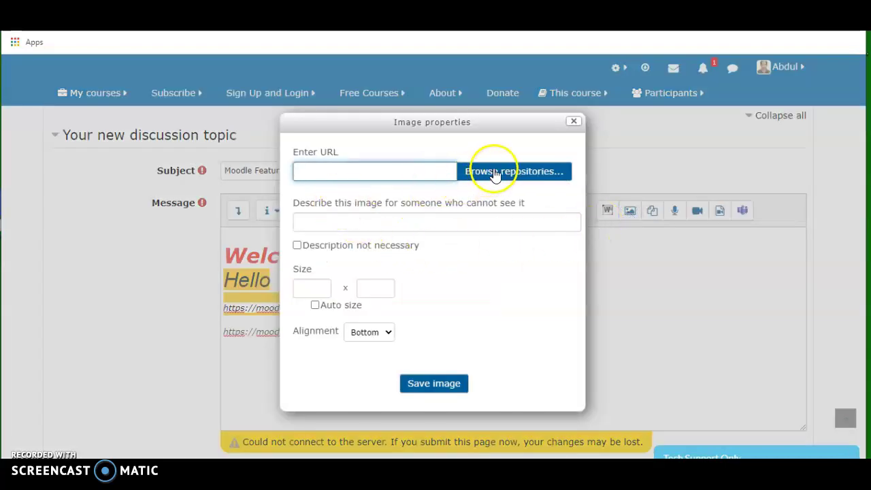
{"action": "left_click", "coordinate": [494, 171]}
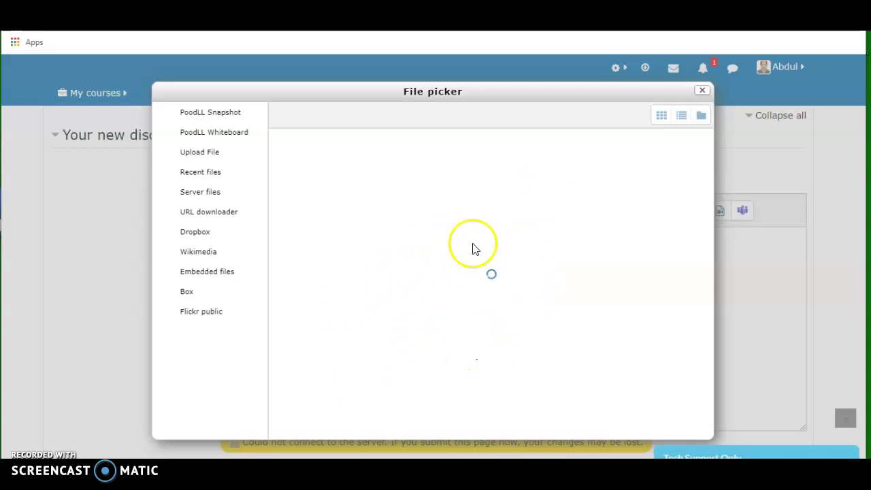
{"action": "left_click", "coordinate": [703, 91]}
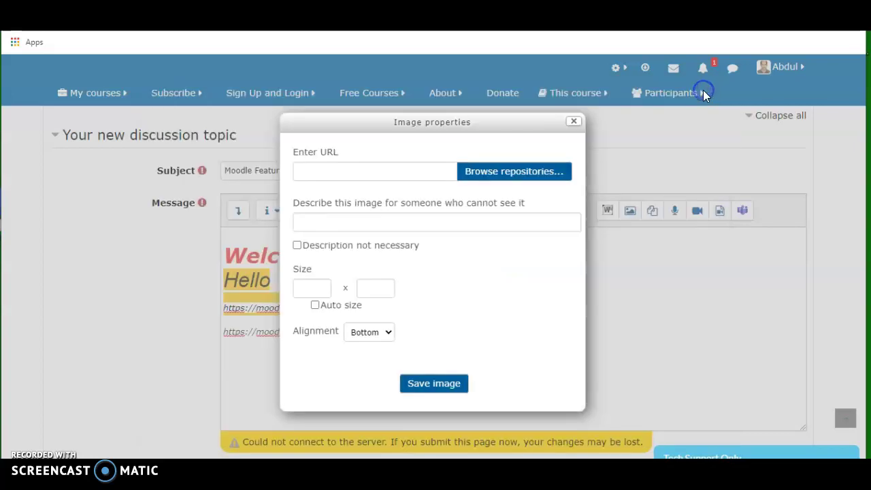
{"action": "left_click", "coordinate": [576, 124]}
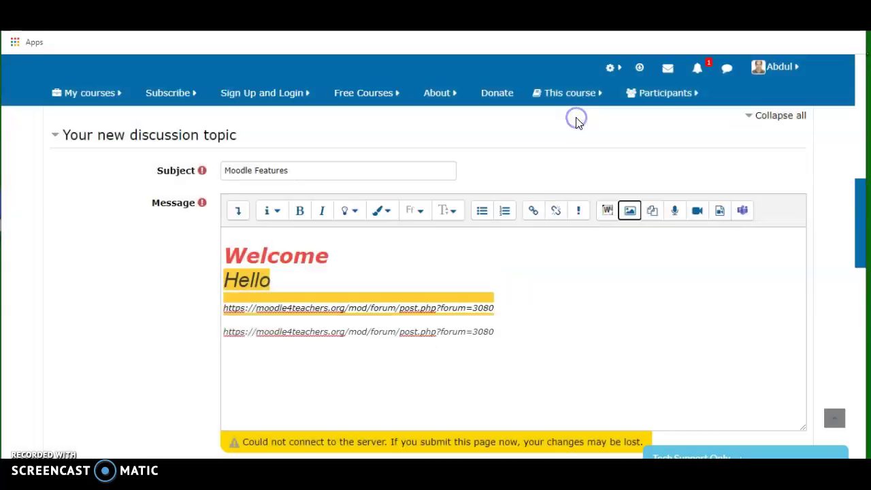
{"action": "left_click", "coordinate": [652, 212]}
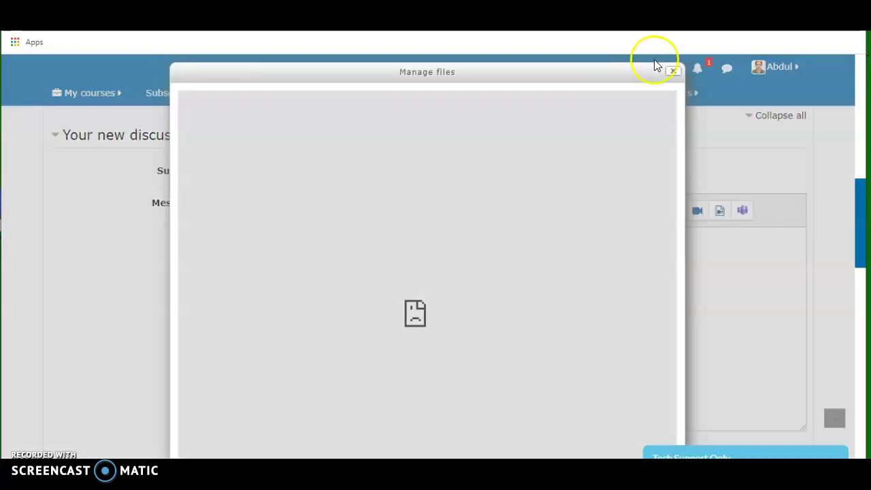
{"action": "left_click", "coordinate": [672, 71]}
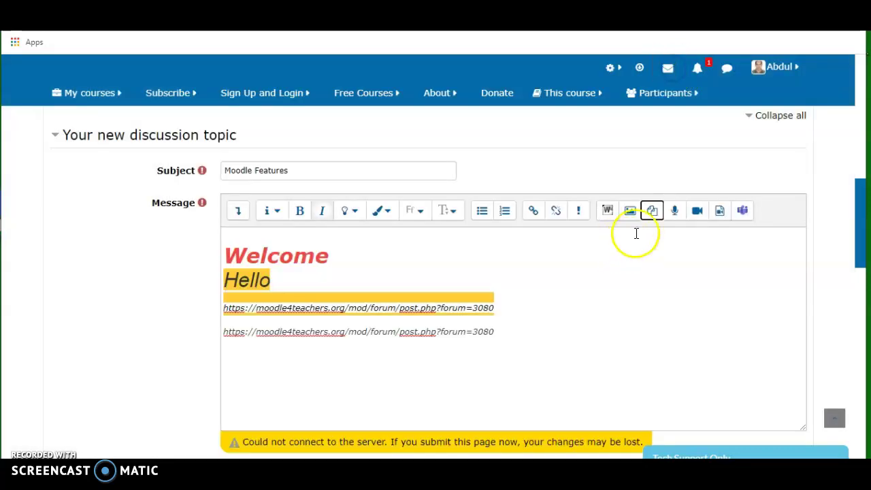
Record a short audio clip for the message, allowing the site to use the microphone
{"action": "left_click", "coordinate": [674, 221]}
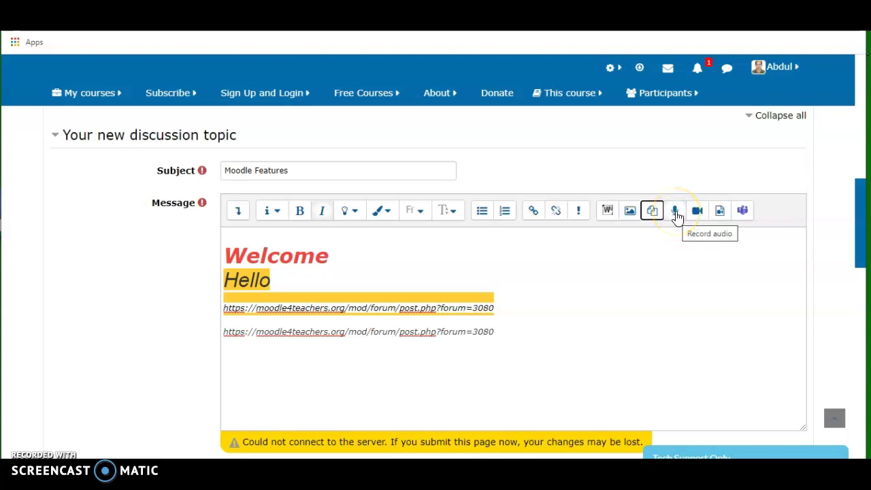
{"action": "left_click", "coordinate": [676, 215]}
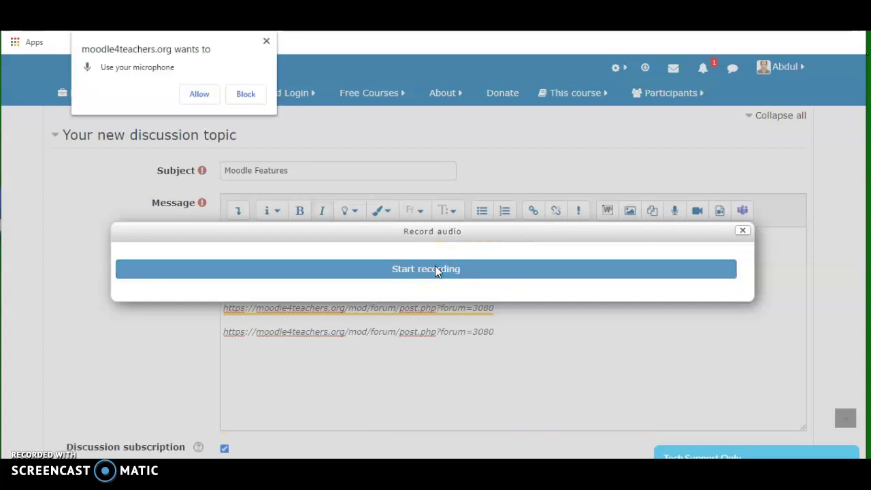
{"action": "left_click", "coordinate": [195, 99]}
{"action": "left_click", "coordinate": [369, 267]}
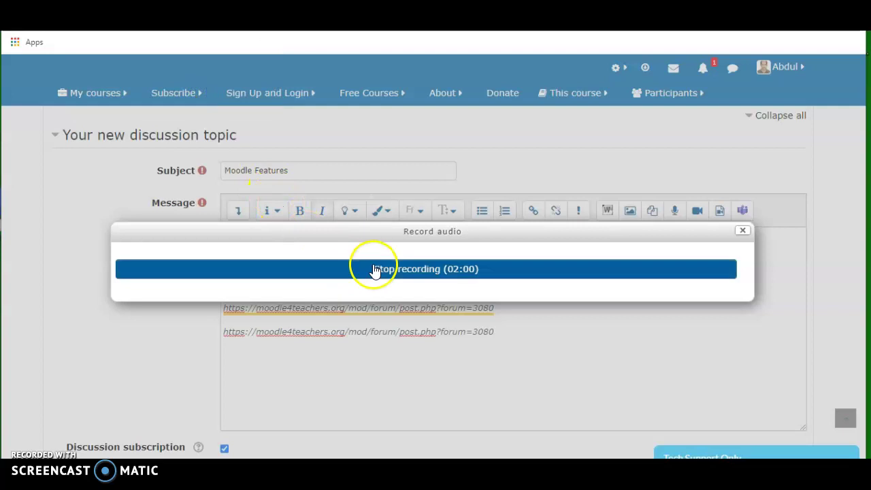
{"action": "left_click", "coordinate": [428, 272]}
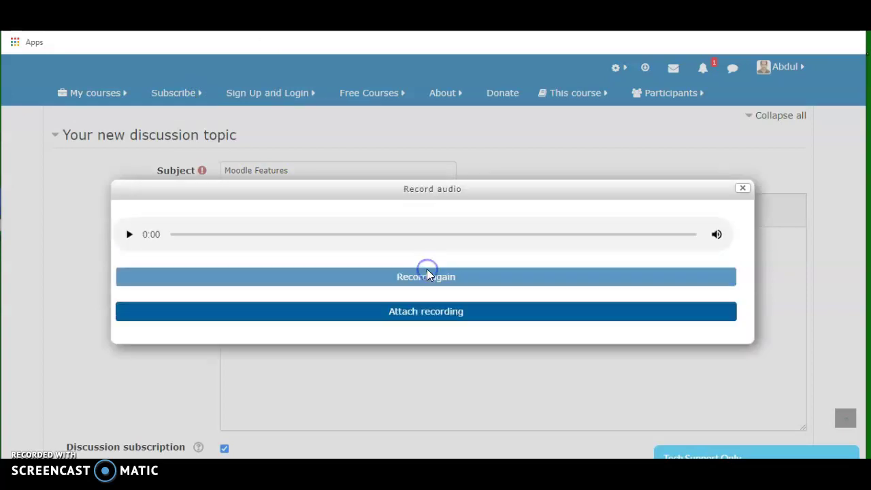
Try to attach the audio recording to the message and close the audio recorder
{"action": "left_click", "coordinate": [427, 317]}
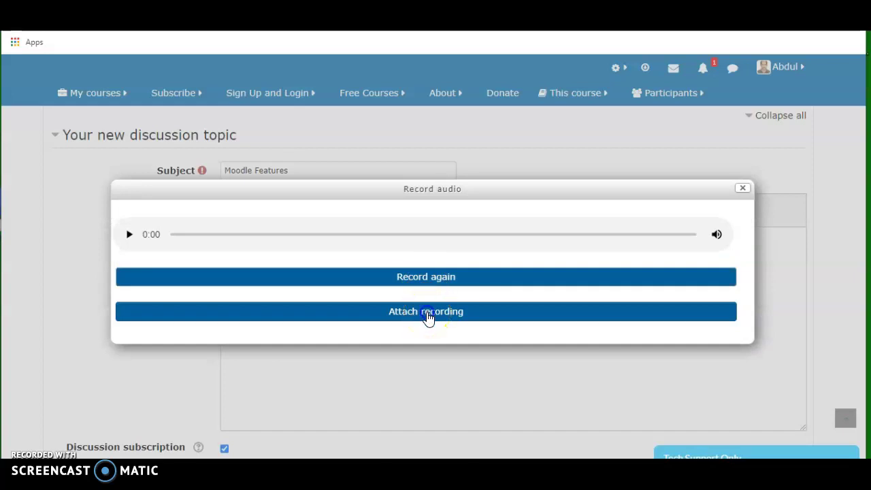
{"action": "left_click", "coordinate": [427, 316]}
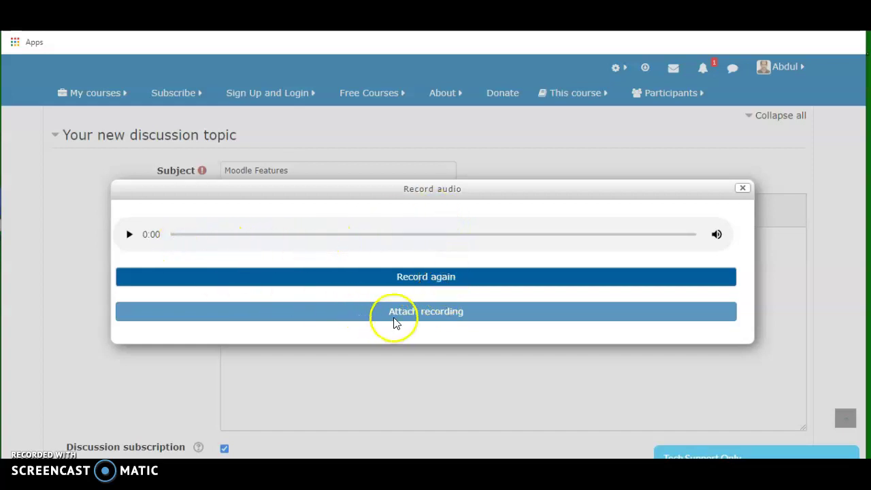
{"action": "left_click", "coordinate": [457, 320]}
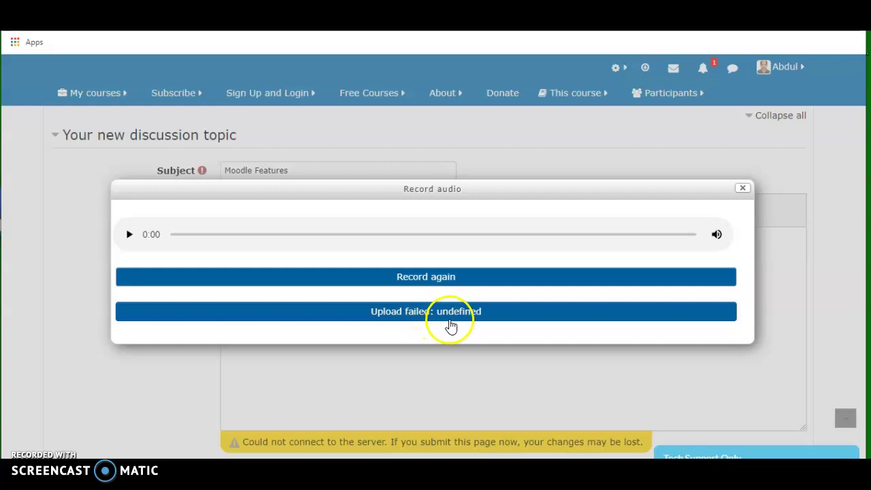
{"action": "left_click", "coordinate": [743, 189]}
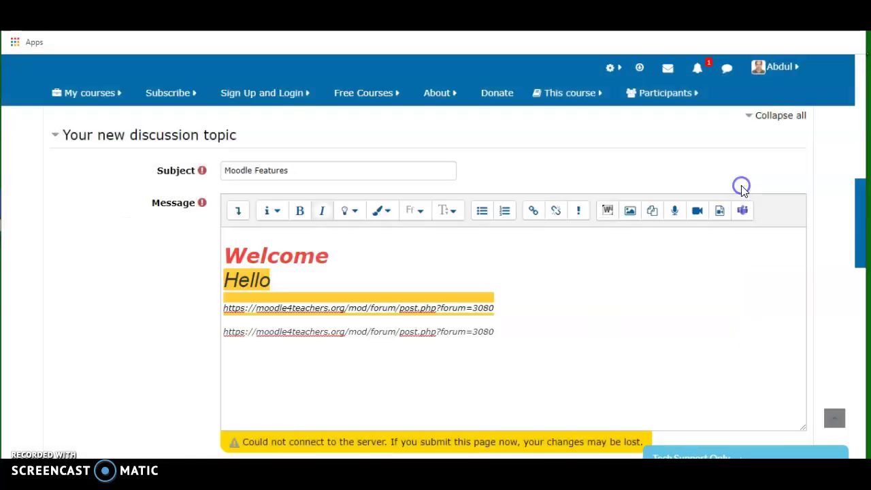
Start a trial video recording with camera access allowed and close the video recorder without attaching anything
{"action": "left_click", "coordinate": [695, 218]}
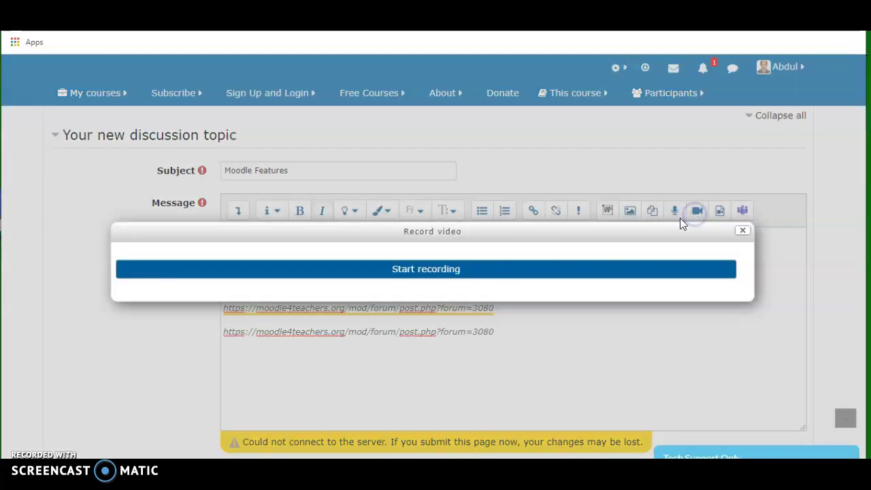
{"action": "left_click", "coordinate": [433, 273]}
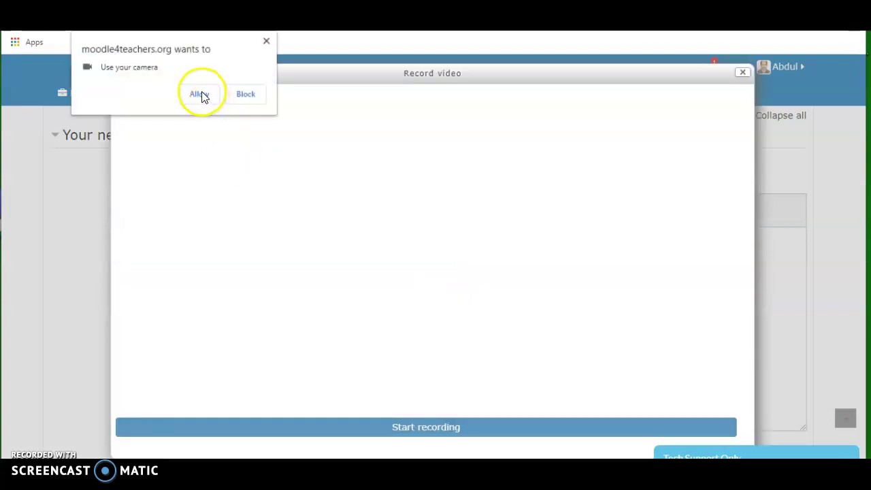
{"action": "left_click", "coordinate": [201, 92]}
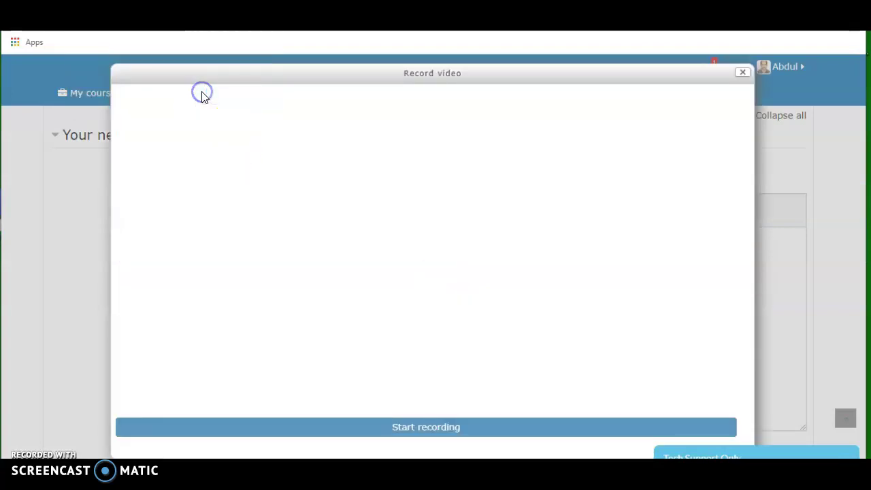
{"action": "left_click", "coordinate": [407, 429]}
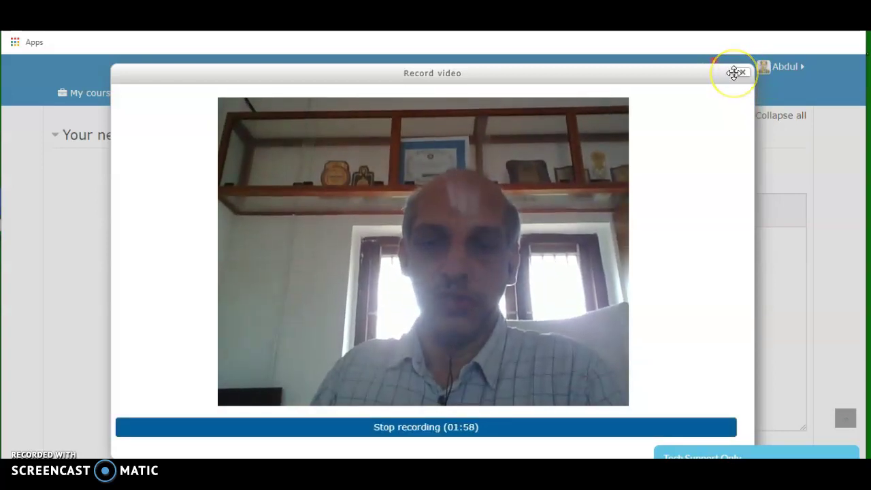
{"action": "left_click", "coordinate": [741, 74]}
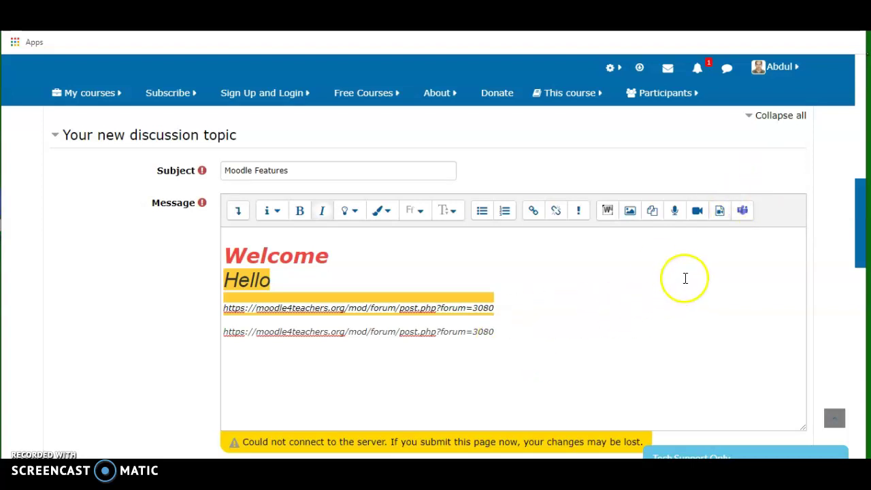
View the Teams meeting creation form, enable opening in a new window, and close it without adding a link
{"action": "left_click", "coordinate": [743, 212]}
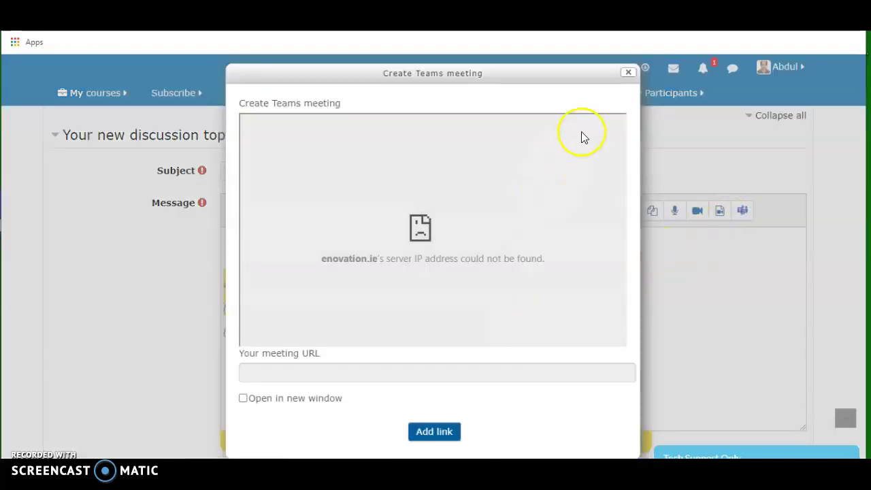
{"action": "left_click", "coordinate": [627, 75]}
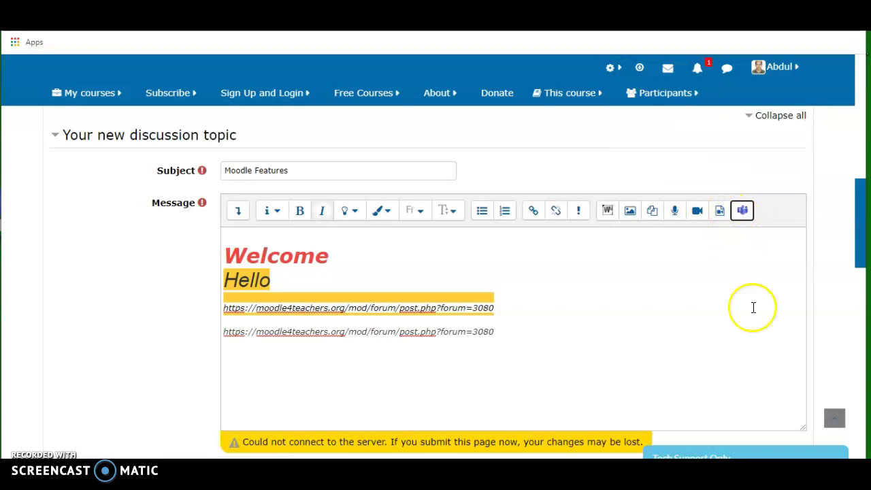
{"action": "left_click", "coordinate": [743, 215]}
{"action": "left_click", "coordinate": [743, 215]}
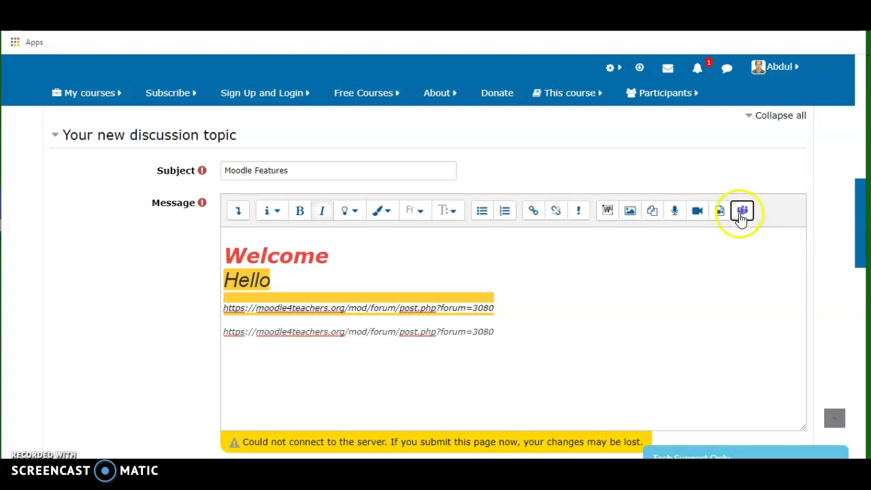
{"action": "left_click", "coordinate": [743, 215]}
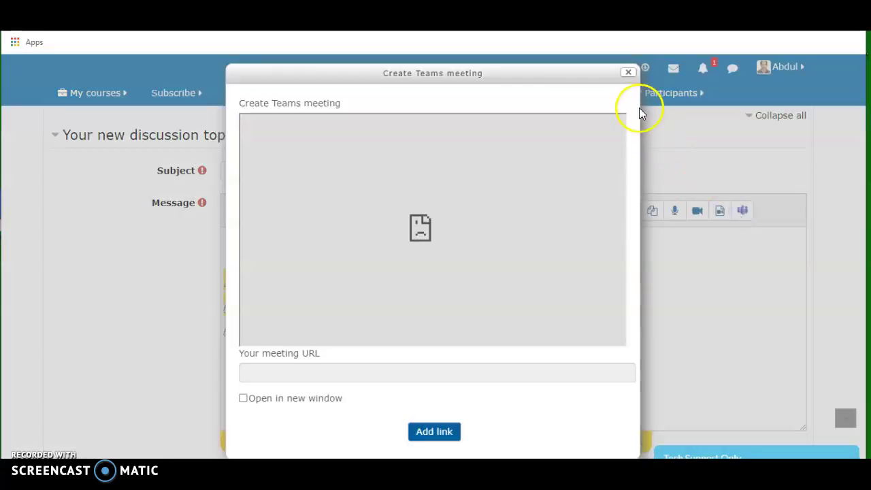
{"action": "left_click", "coordinate": [243, 400]}
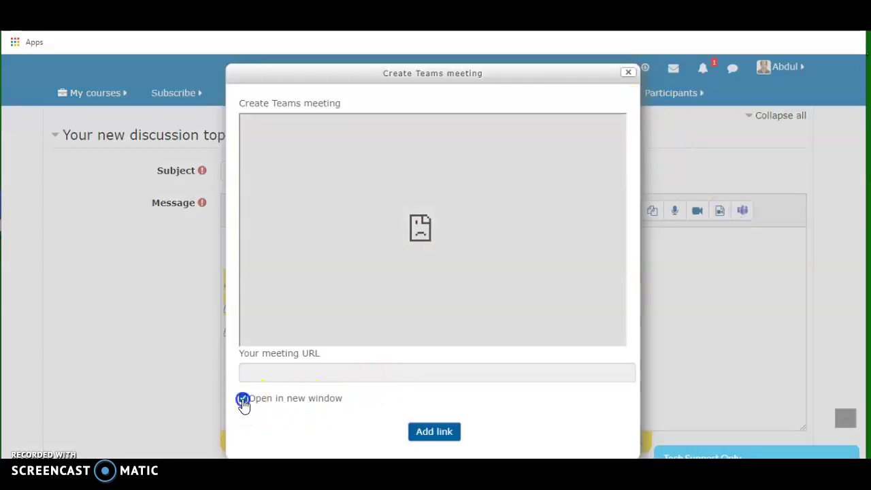
{"action": "left_click", "coordinate": [628, 73]}
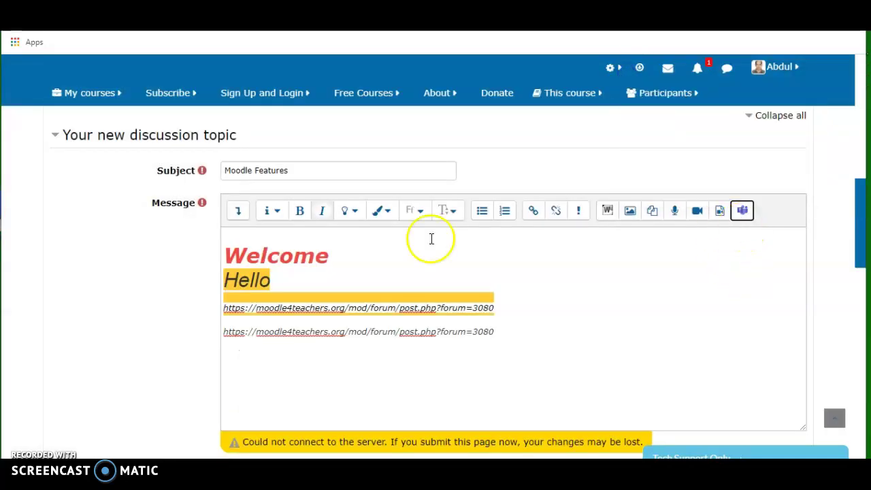
Show the editor's additional formatting tools and underline the second web address in the message
{"action": "left_click", "coordinate": [235, 217]}
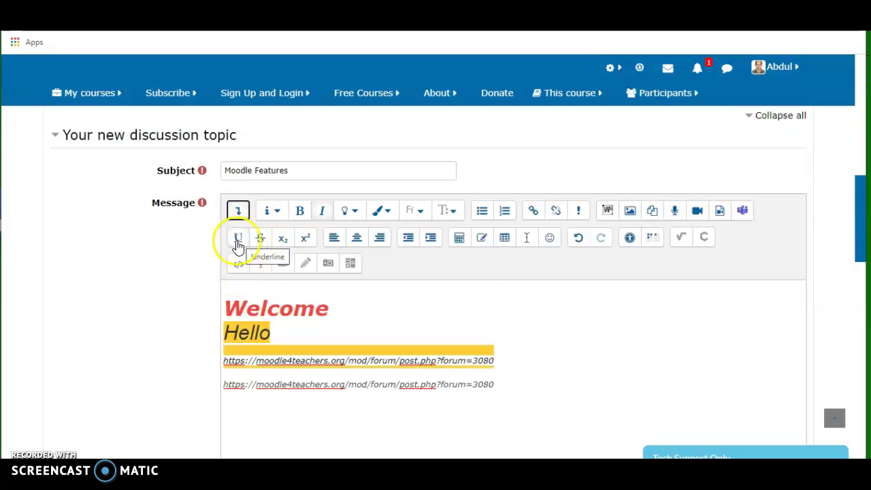
{"action": "left_click_drag", "start_coordinate": [222, 385], "coordinate": [504, 388]}
{"action": "left_click", "coordinate": [238, 237]}
{"action": "left_click", "coordinate": [364, 416]}
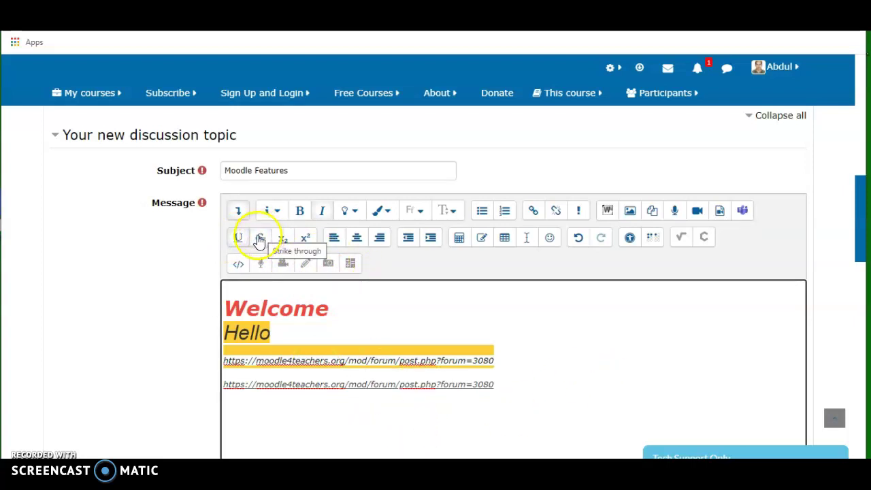
Apply strikethrough to the word "Welcome" in the message
{"action": "left_click_drag", "start_coordinate": [224, 361], "coordinate": [394, 372]}
{"action": "left_click", "coordinate": [342, 331]}
{"action": "left_click_drag", "start_coordinate": [225, 306], "coordinate": [329, 317]}
{"action": "left_click", "coordinate": [259, 238]}
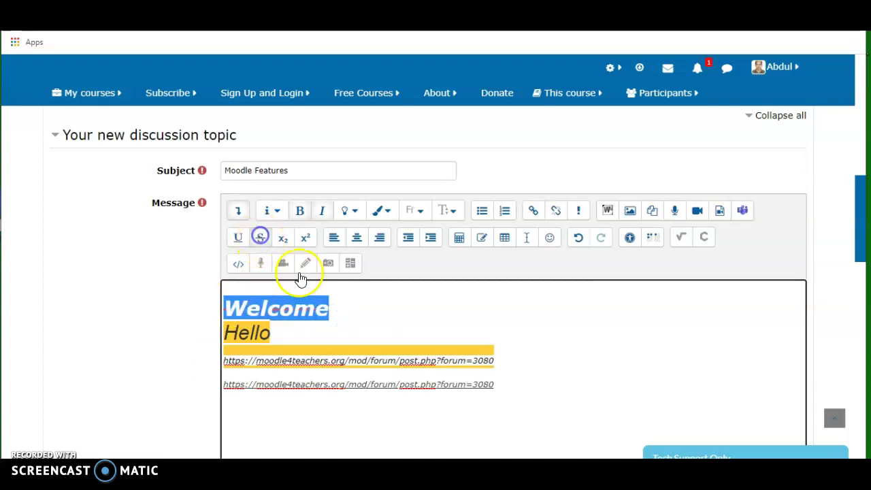
{"action": "left_click", "coordinate": [382, 315]}
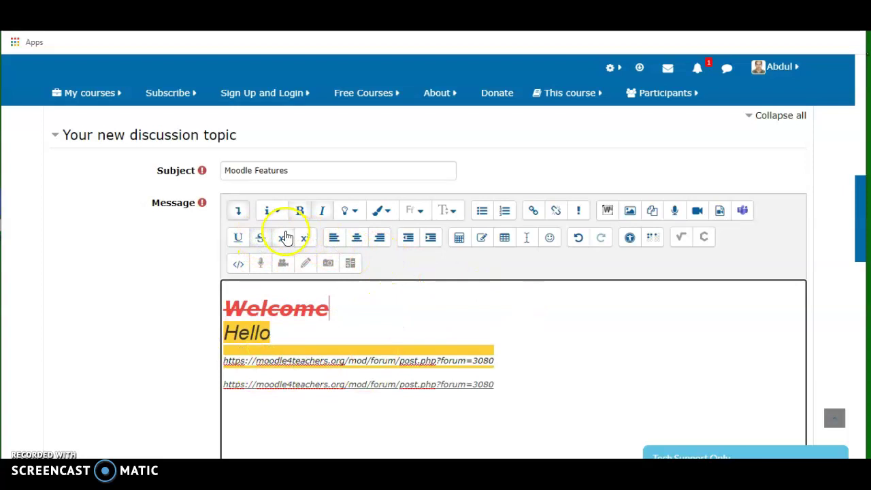
Write x with a subscript 2 on a new line below the second web address
{"action": "left_click", "coordinate": [544, 370]}
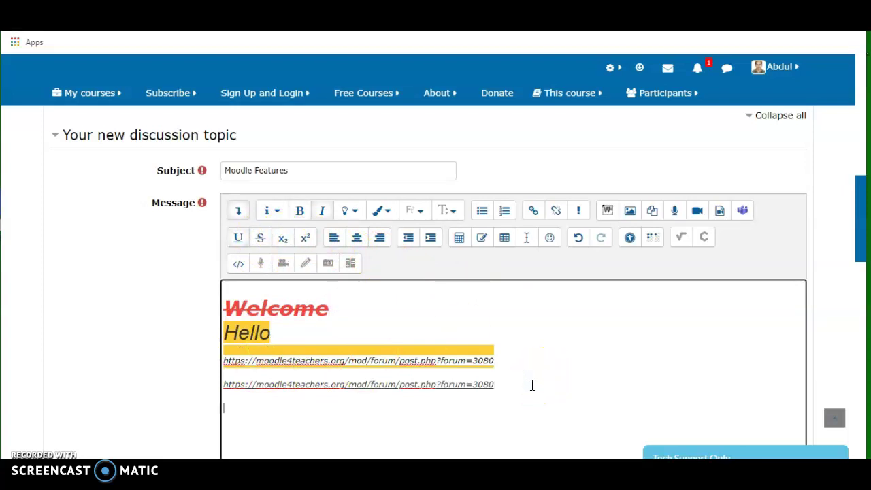
{"action": "left_click", "coordinate": [283, 242]}
{"action": "left_click", "coordinate": [282, 244]}
{"action": "left_click", "coordinate": [282, 247]}
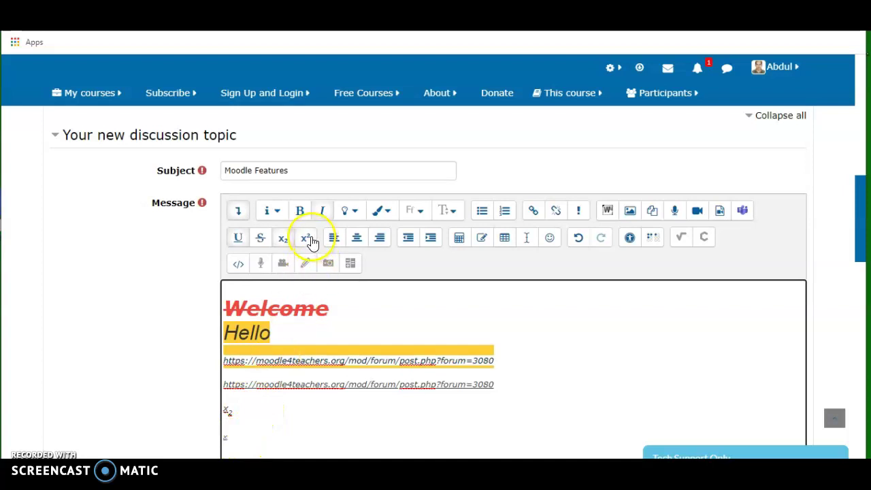
Try adding a superscript 2 to the second x and remove that extra line from the message
{"action": "type", "text": "2"}
{"action": "left_click", "coordinate": [293, 422]}
{"action": "left_click", "coordinate": [227, 436]}
{"action": "left_click", "coordinate": [288, 241]}
{"action": "left_click", "coordinate": [225, 423]}
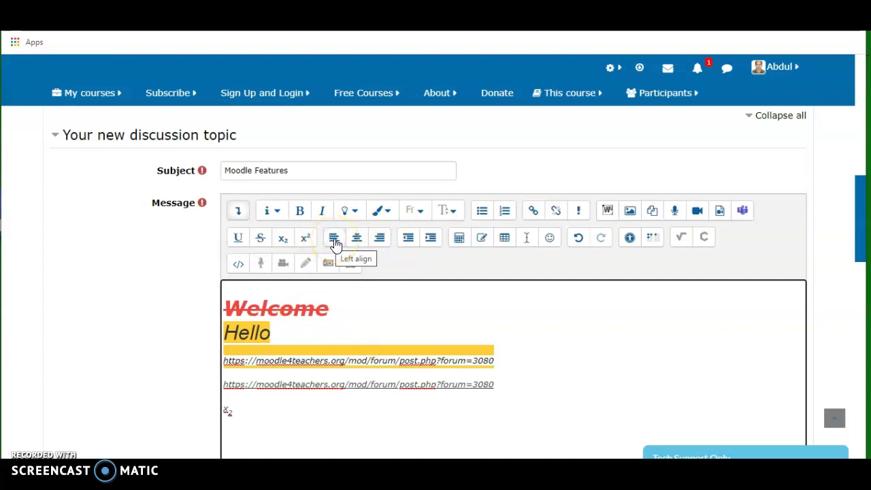
Right-align the whole message text, also trying left and centre alignment, outdent and indent on it
{"action": "left_click_drag", "start_coordinate": [219, 307], "coordinate": [402, 395]}
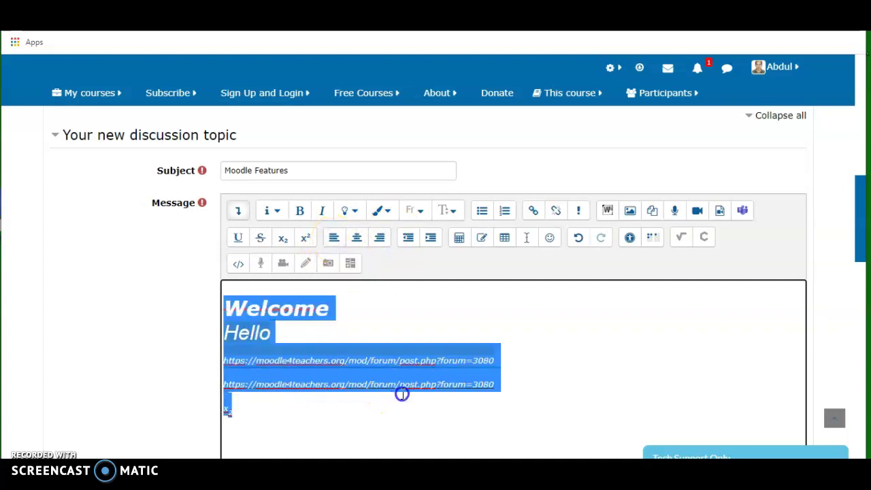
{"action": "left_click", "coordinate": [336, 239]}
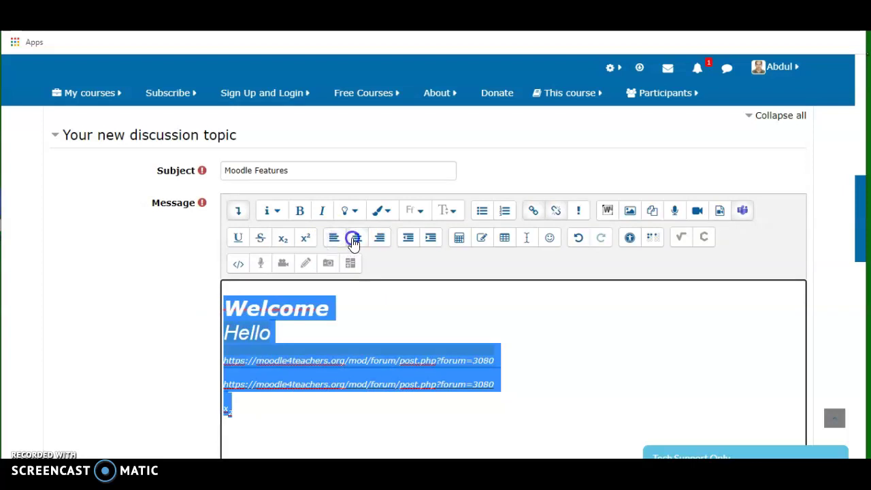
{"action": "left_click", "coordinate": [353, 239]}
{"action": "left_click", "coordinate": [381, 238]}
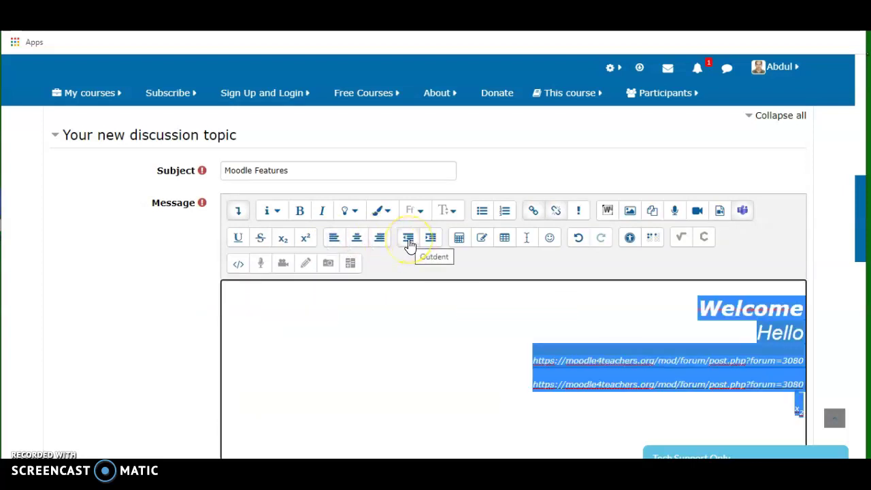
{"action": "left_click", "coordinate": [409, 241]}
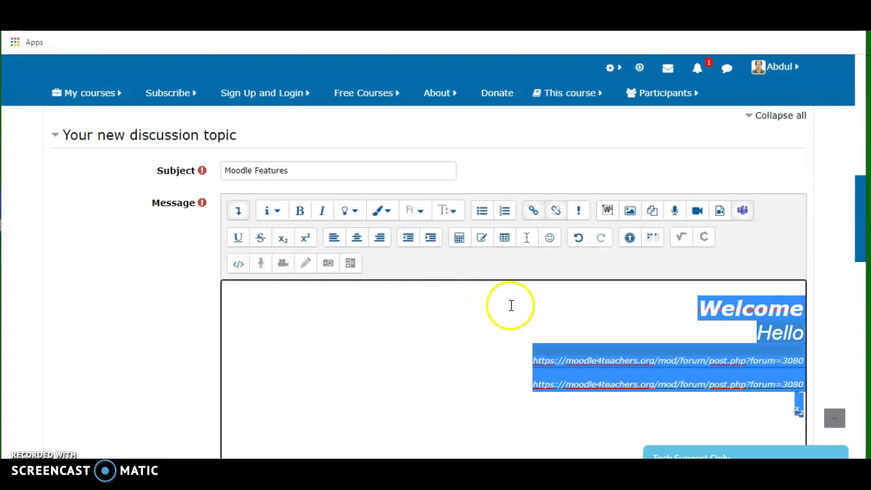
{"action": "left_click", "coordinate": [430, 239]}
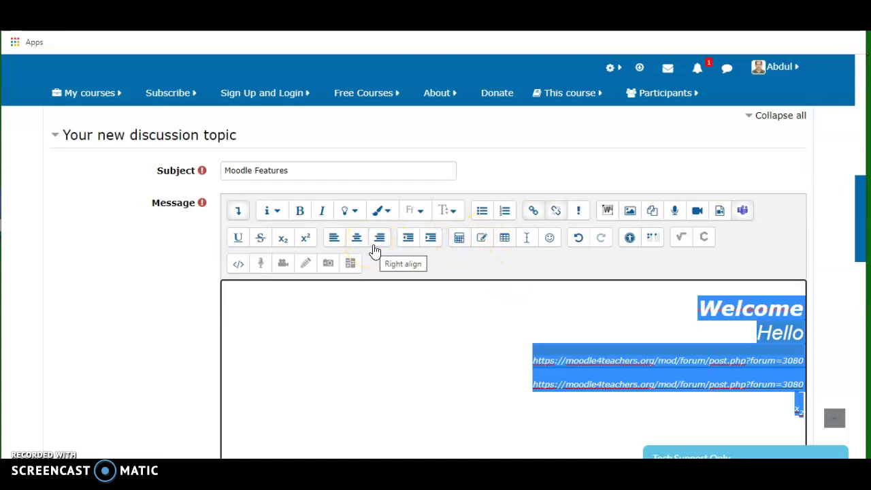
View the equation editor's operator and arrow symbols and close it without saving an equation
{"action": "left_click", "coordinate": [460, 244]}
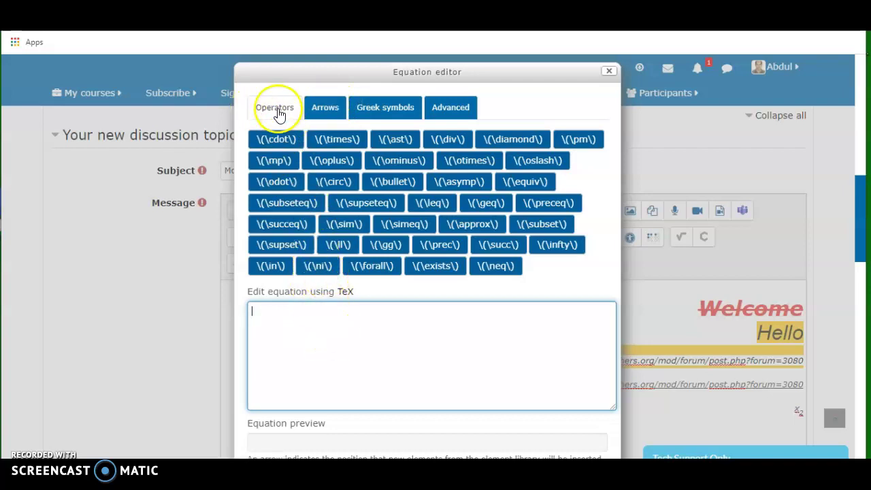
{"action": "left_click", "coordinate": [319, 108]}
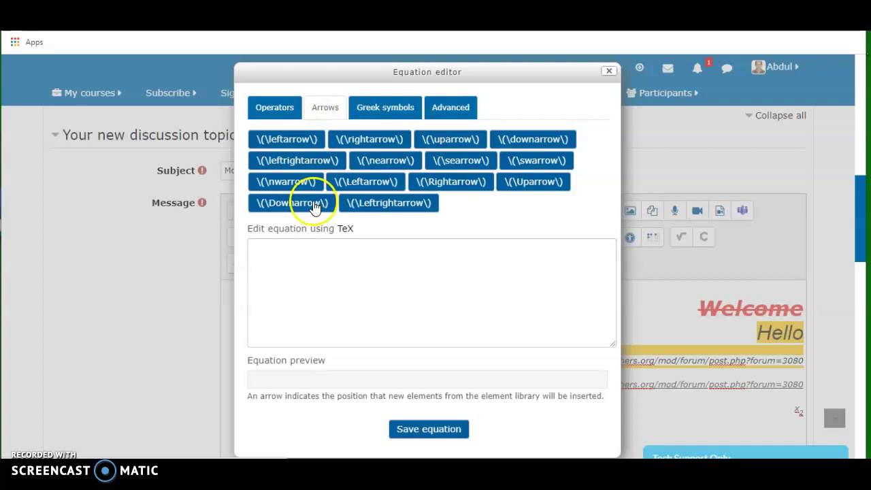
{"action": "left_click", "coordinate": [609, 71]}
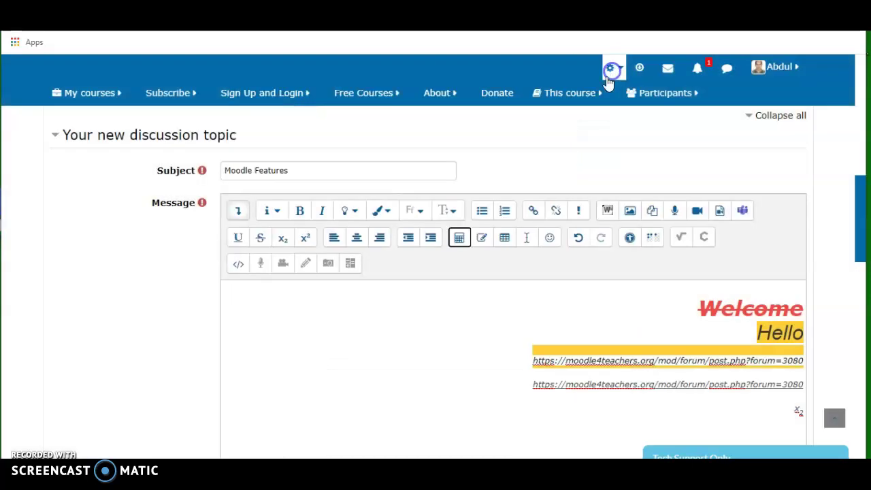
View the special character picker and the table creation settings, closing both without inserting anything
{"action": "left_click", "coordinate": [481, 239]}
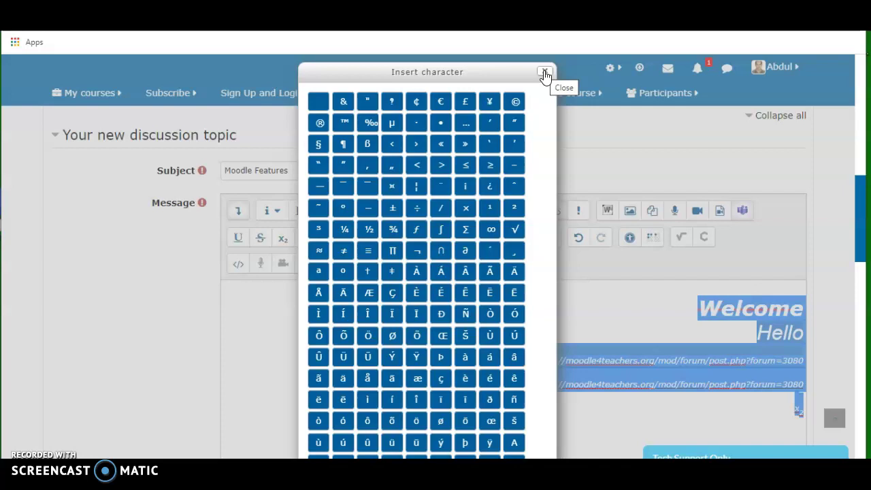
{"action": "left_click", "coordinate": [545, 73]}
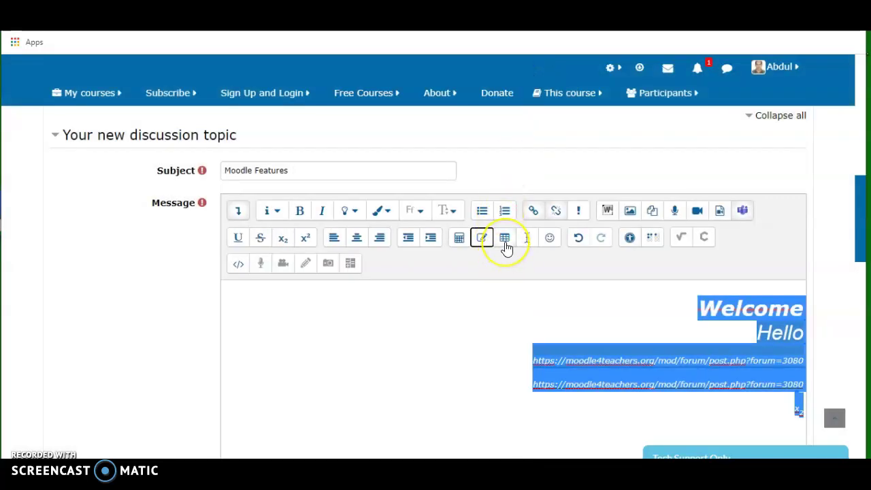
{"action": "left_click", "coordinate": [505, 243]}
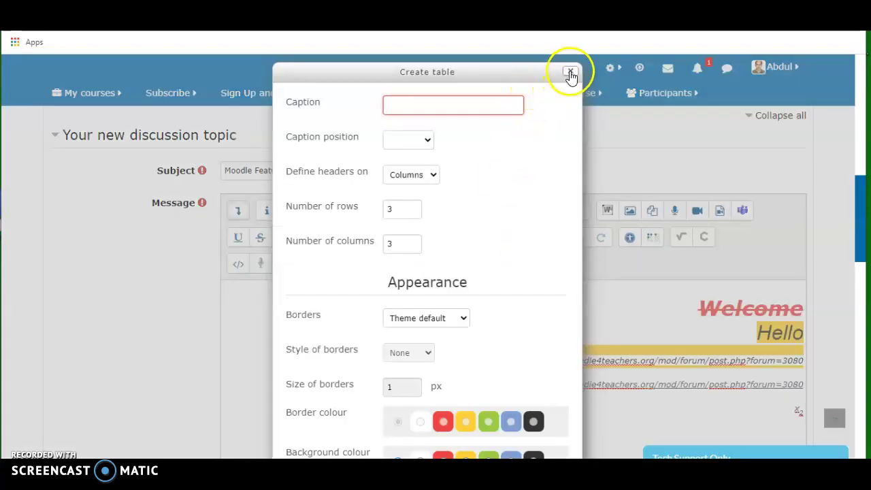
{"action": "left_click", "coordinate": [569, 73]}
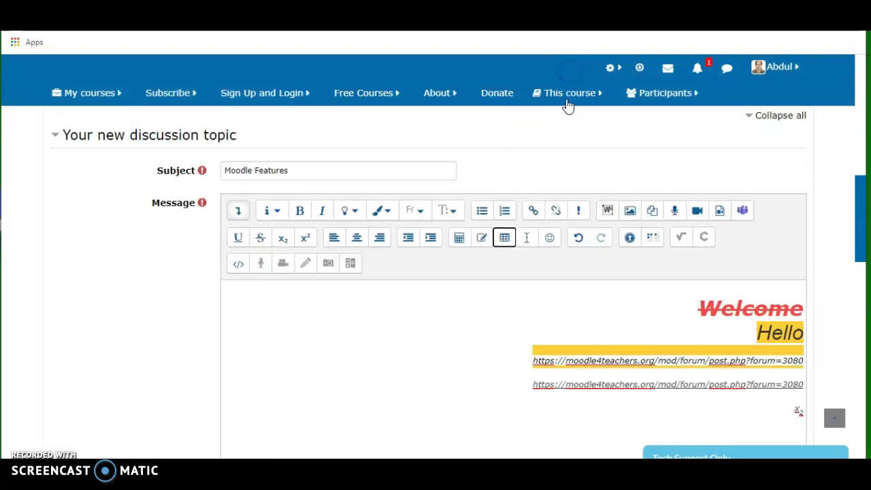
Clear the existing message text and insert the :-) smile emoticon in its place
{"action": "left_click", "coordinate": [547, 240]}
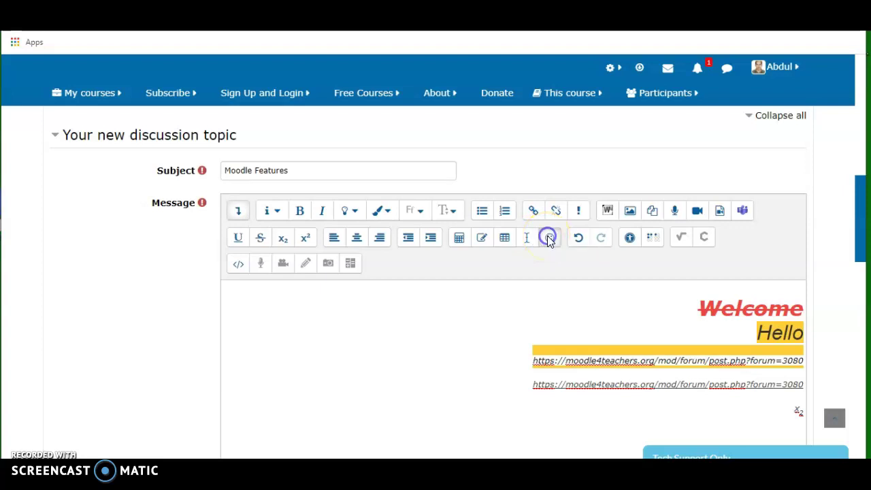
{"action": "left_click", "coordinate": [549, 240]}
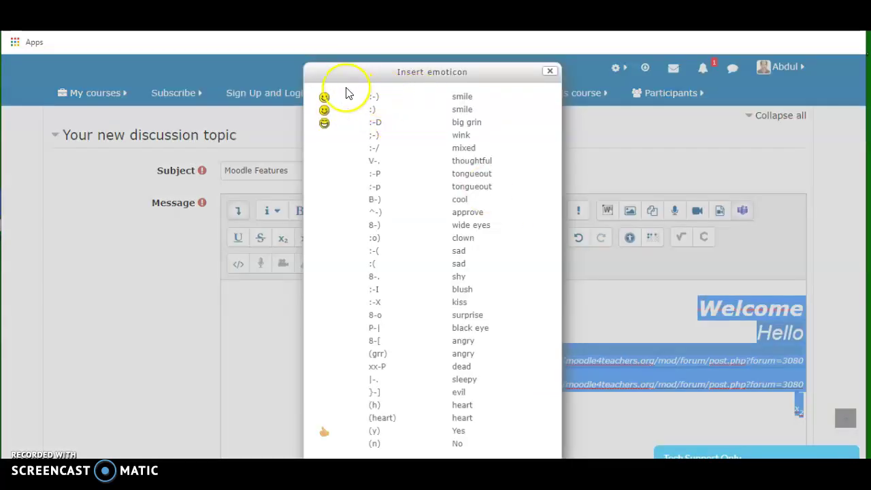
{"action": "left_click", "coordinate": [323, 98]}
{"action": "key", "text": "Delete"}
{"action": "left_click", "coordinate": [550, 241]}
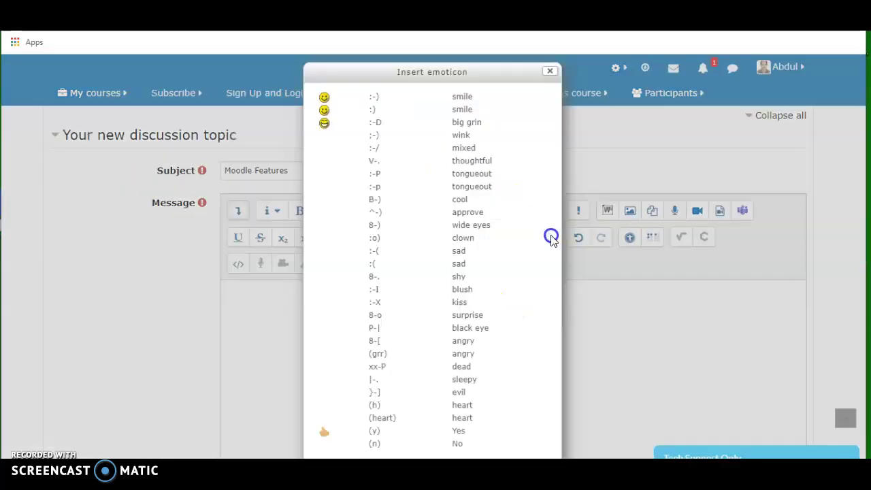
{"action": "left_click", "coordinate": [325, 99]}
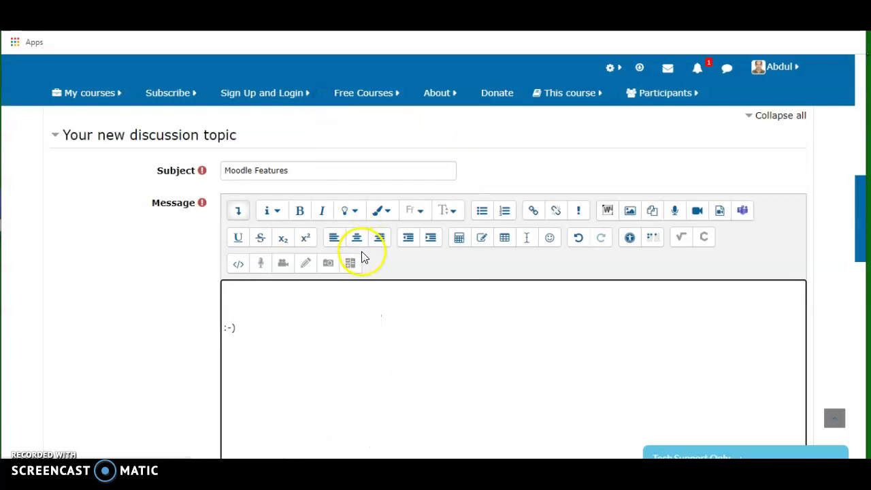
{"action": "left_click", "coordinate": [256, 347]}
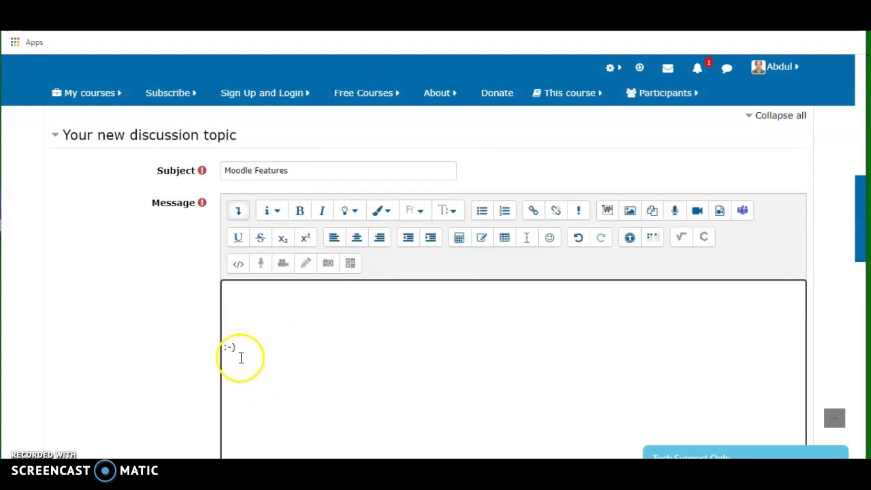
Try undoing and redoing the last change to the message
{"action": "left_click", "coordinate": [578, 242]}
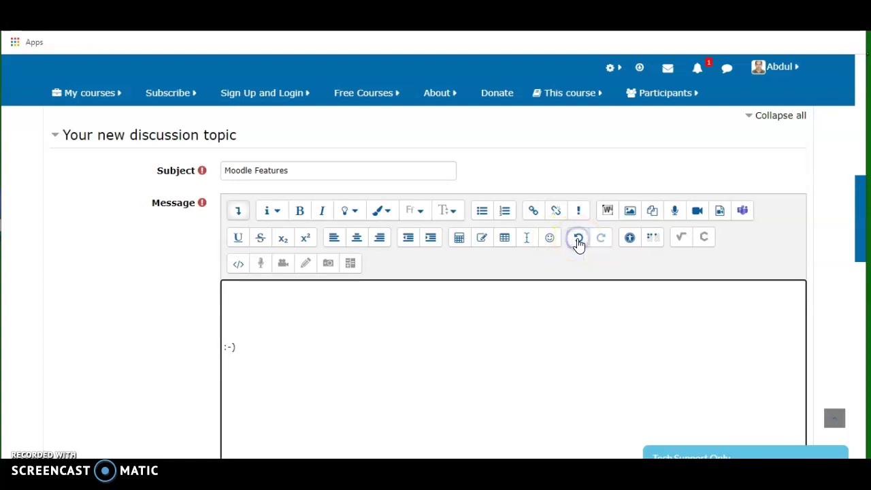
{"action": "left_click", "coordinate": [614, 309]}
{"action": "scroll", "coordinate": [615, 310], "scroll_direction": "down", "scroll_amount": 4}
{"action": "scroll", "coordinate": [614, 310], "scroll_direction": "up", "scroll_amount": 4}
{"action": "left_click", "coordinate": [601, 244]}
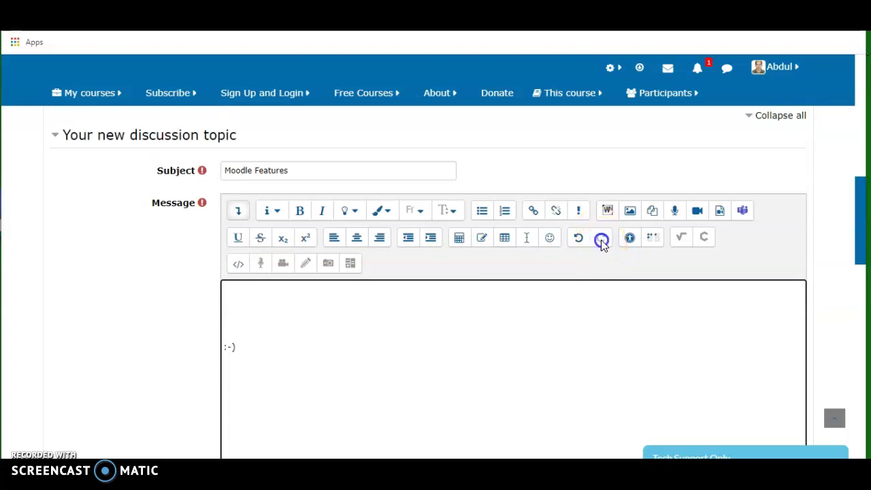
Examine the accessibility checker, screenreader helper and MathType tools, and view the message's HTML source before returning to the formatted view
{"action": "left_click", "coordinate": [629, 243]}
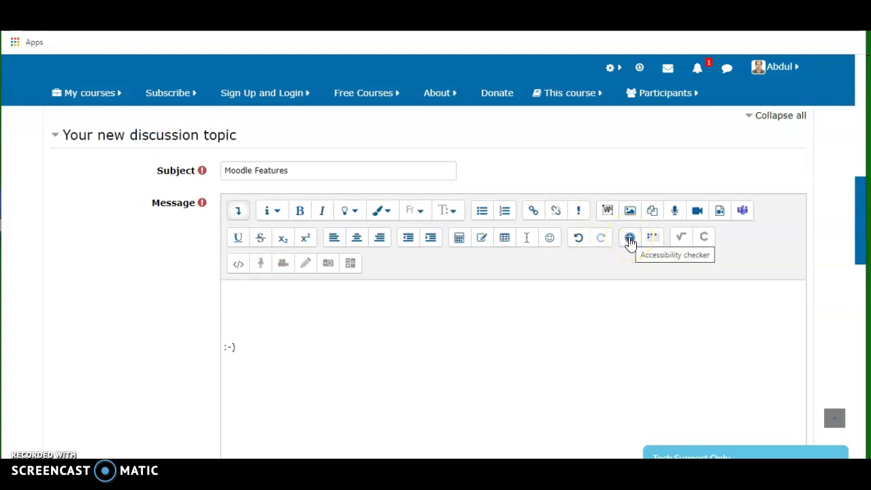
{"action": "left_click", "coordinate": [649, 242]}
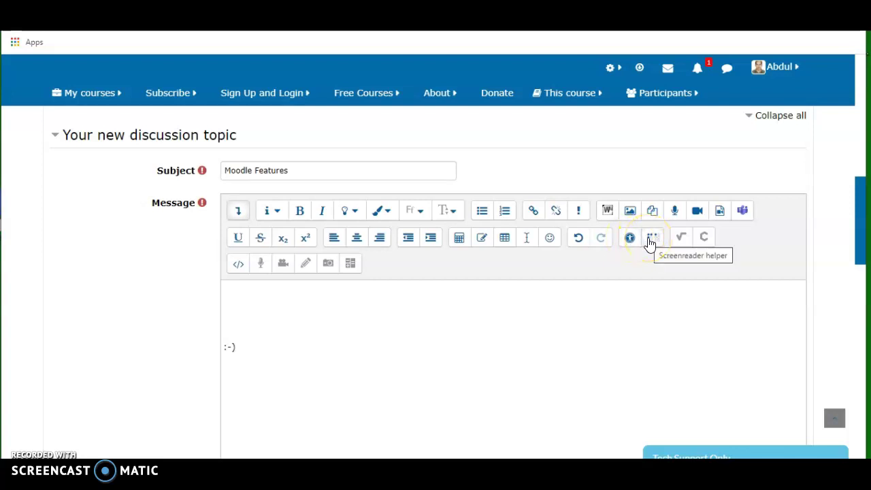
{"action": "left_click", "coordinate": [680, 244]}
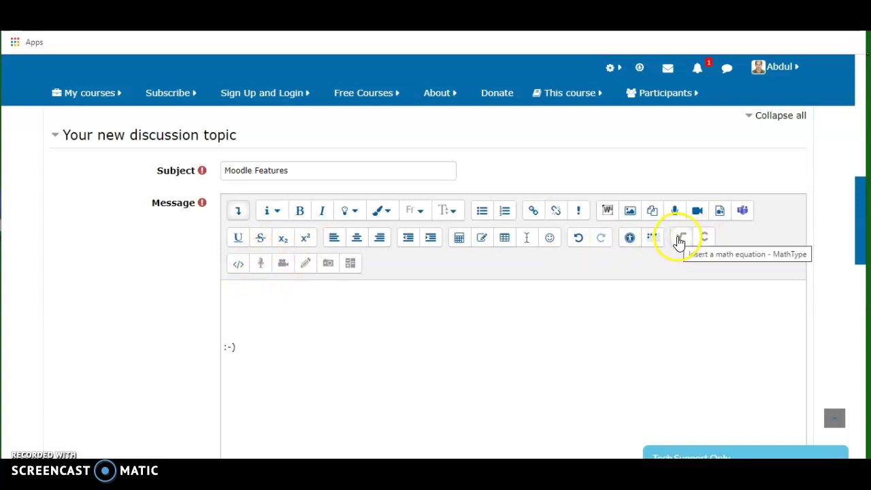
{"action": "left_click", "coordinate": [238, 265]}
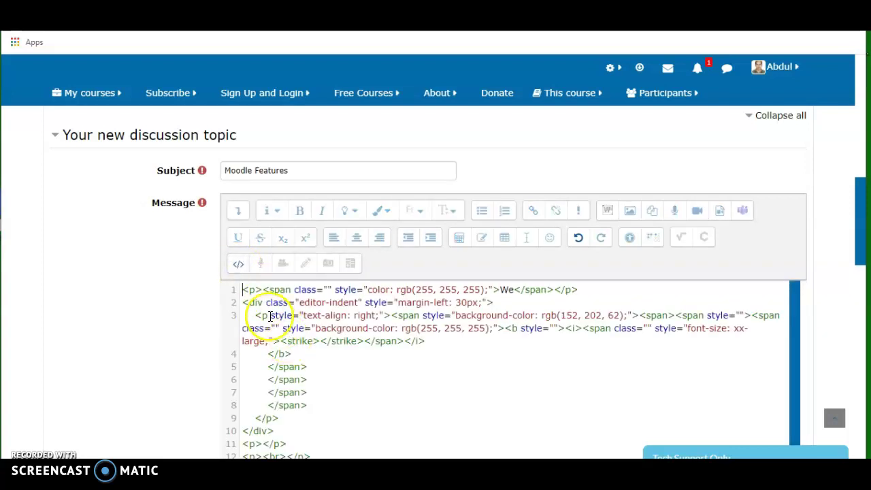
{"action": "left_click", "coordinate": [238, 264]}
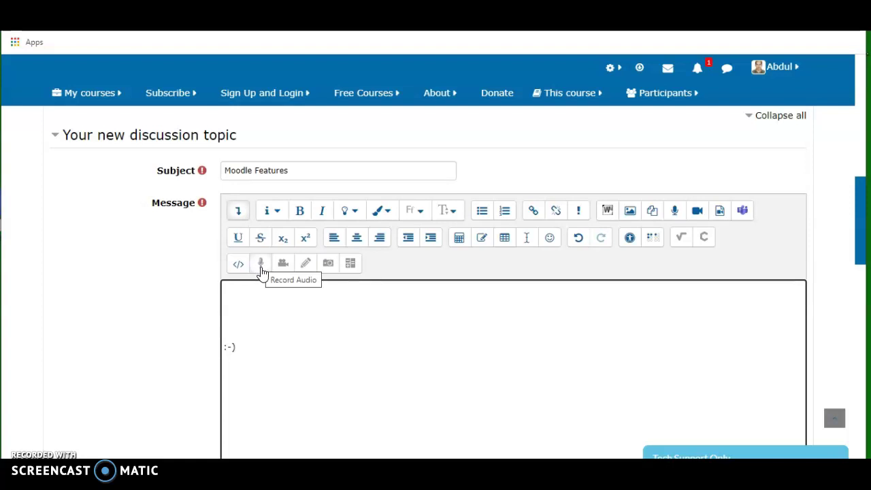
View the video recording and drawing tools, closing the media file dialog without inserting anything
{"action": "left_click", "coordinate": [282, 267]}
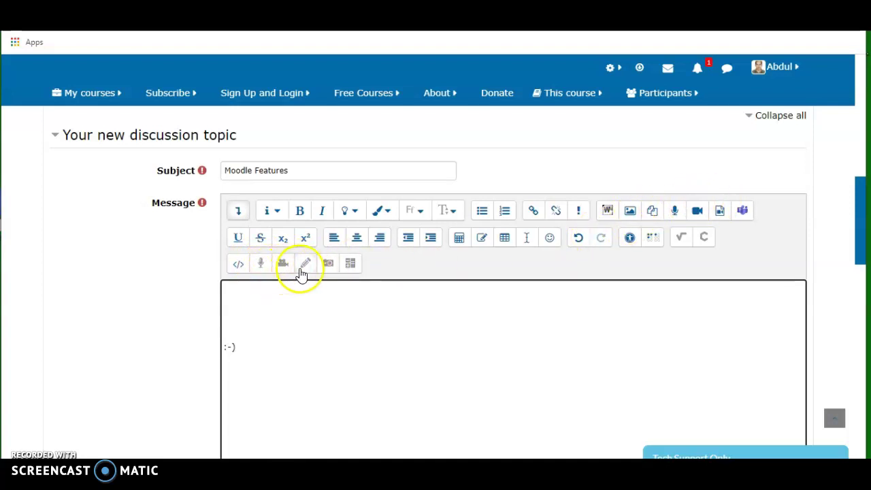
{"action": "left_click", "coordinate": [306, 271]}
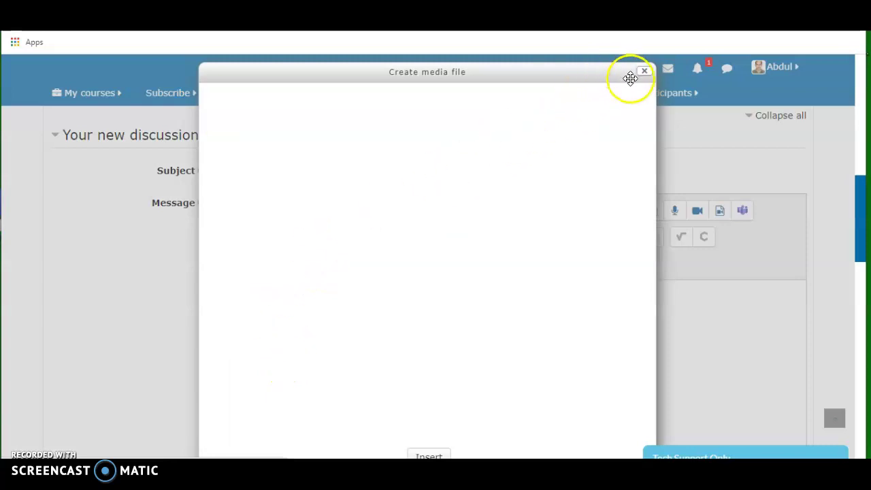
{"action": "left_click", "coordinate": [645, 72]}
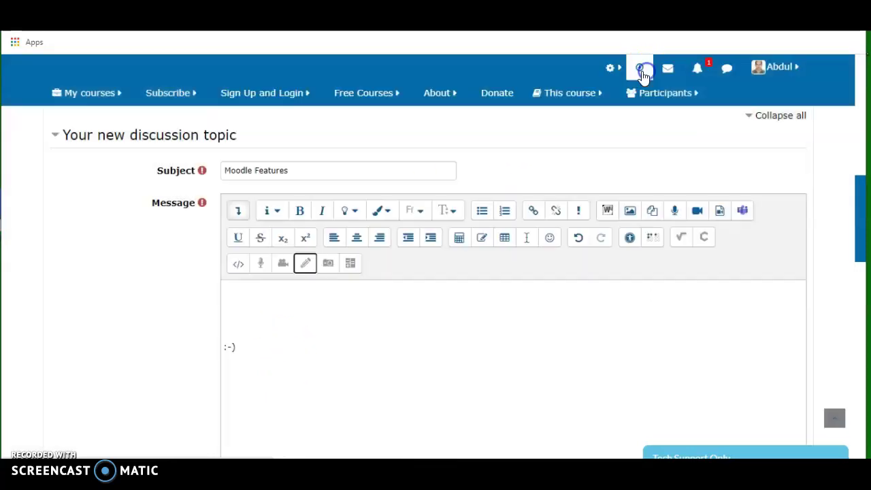
Insert a PoodLL stopwatch widget into the message above the smile emoticon
{"action": "left_click", "coordinate": [351, 265]}
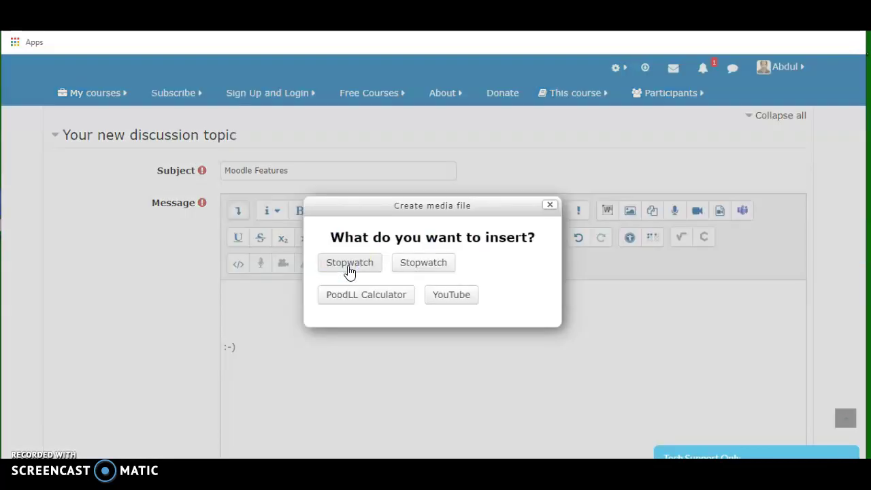
{"action": "left_click", "coordinate": [357, 267]}
{"action": "left_click", "coordinate": [436, 364]}
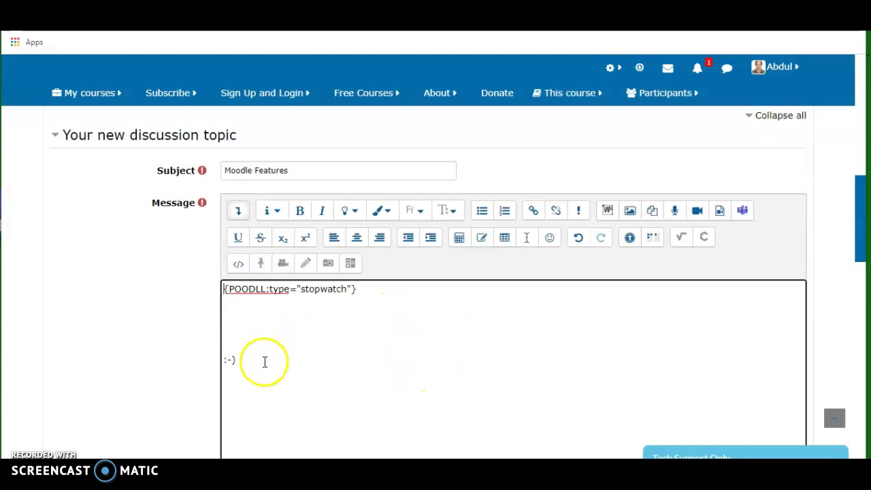
{"action": "left_click", "coordinate": [230, 333]}
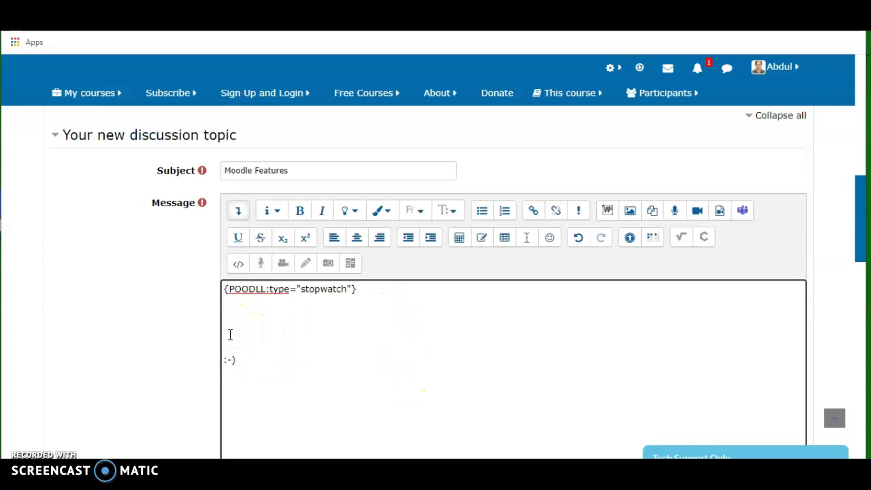